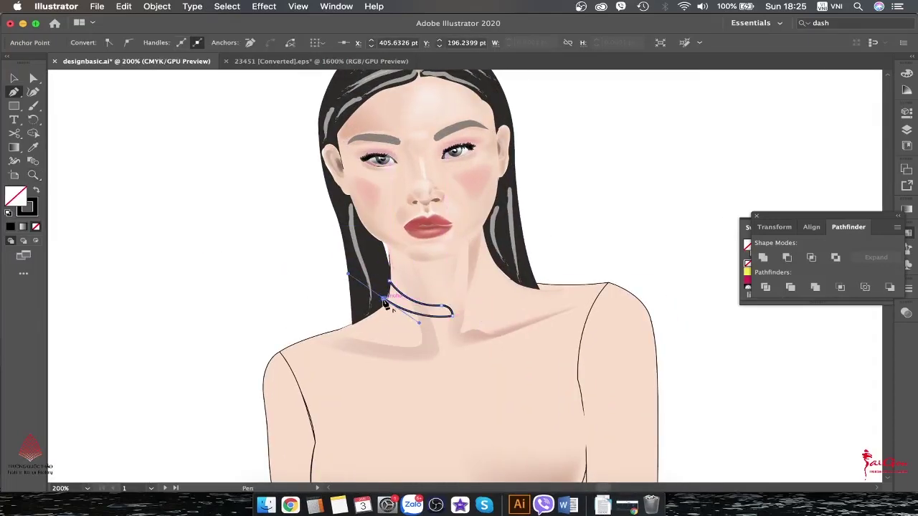
Draw the curved neckband around the neck with a small loop at the front
key(p)
click(443, 307)
drag(507, 273, 523, 252)
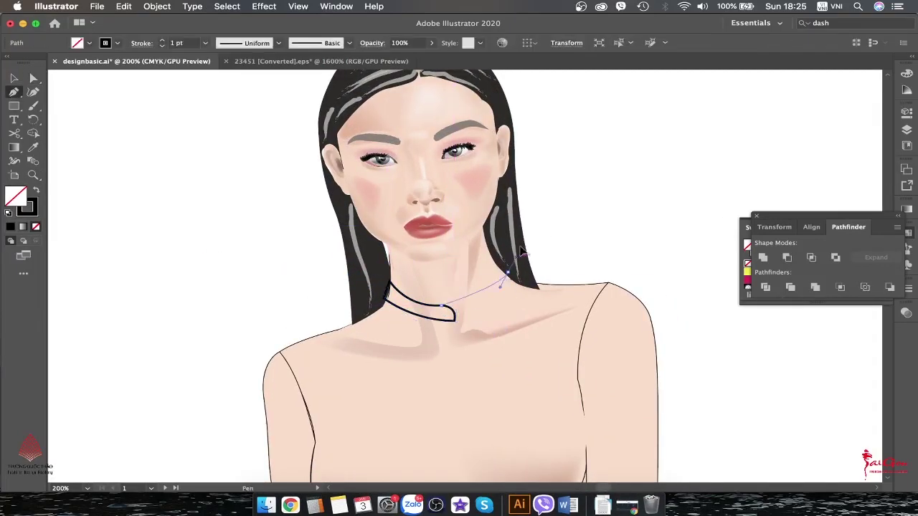
click(455, 317)
drag(521, 284, 528, 244)
click(450, 307)
key(v)
click(102, 145)
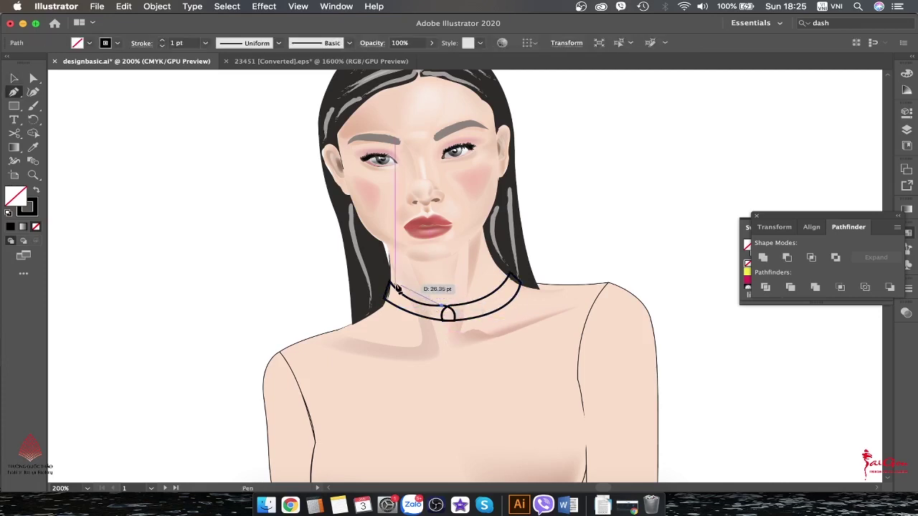
Draw the left pointed collar flap with a curved outer edge
drag(388, 279, 371, 318)
click(505, 282)
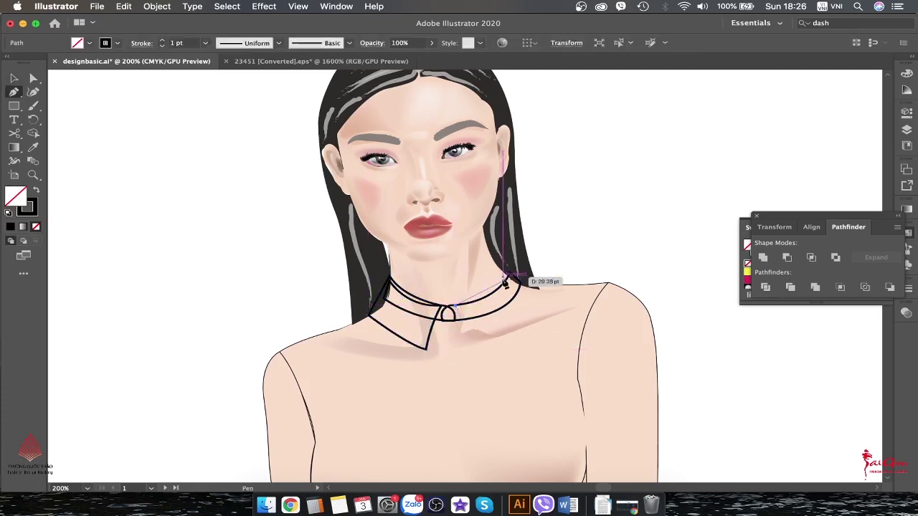
mouse_move(508, 268)
mouse_down()
mouse_move(477, 345)
mouse_move(473, 330)
mouse_up()
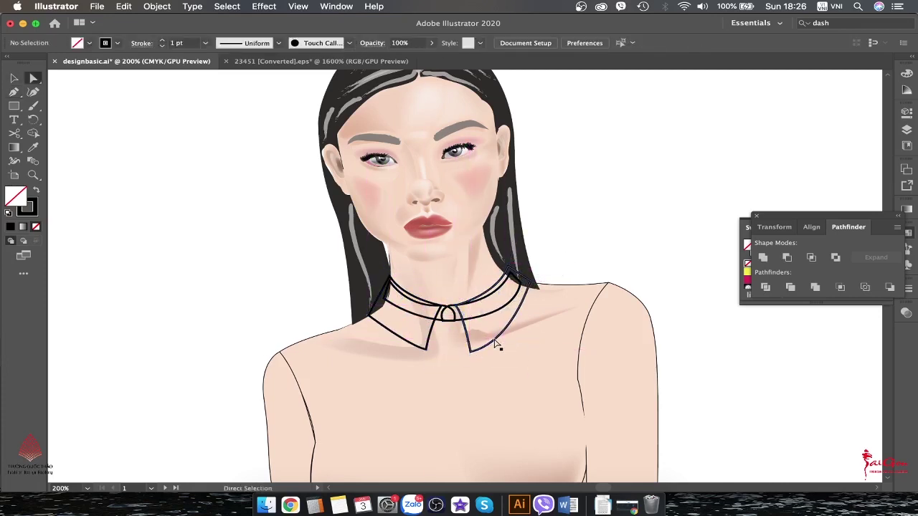
scroll(431, 287, down, 5)
Draw the blouse's centre front edge down the torso to its bottom corner
scroll(373, 323, down, 4)
key(z)
alt+click(417, 323)
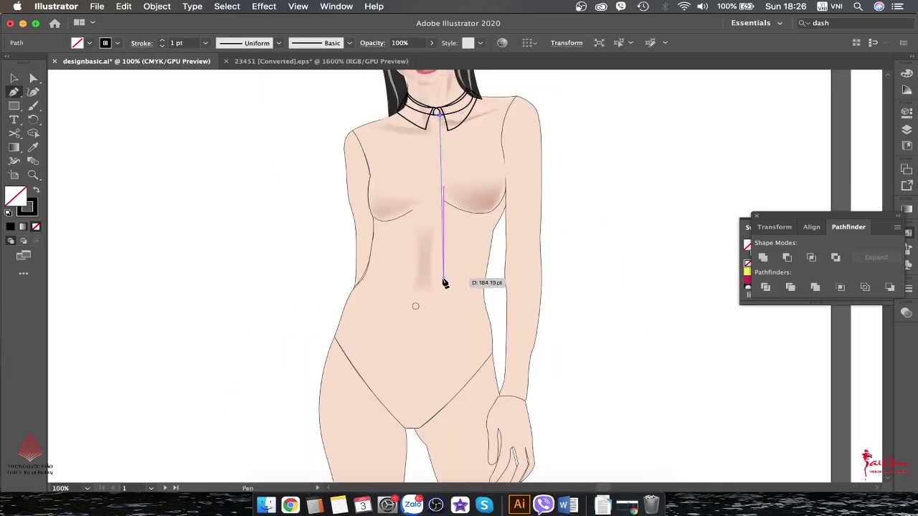
click(428, 257)
click(422, 331)
click(414, 391)
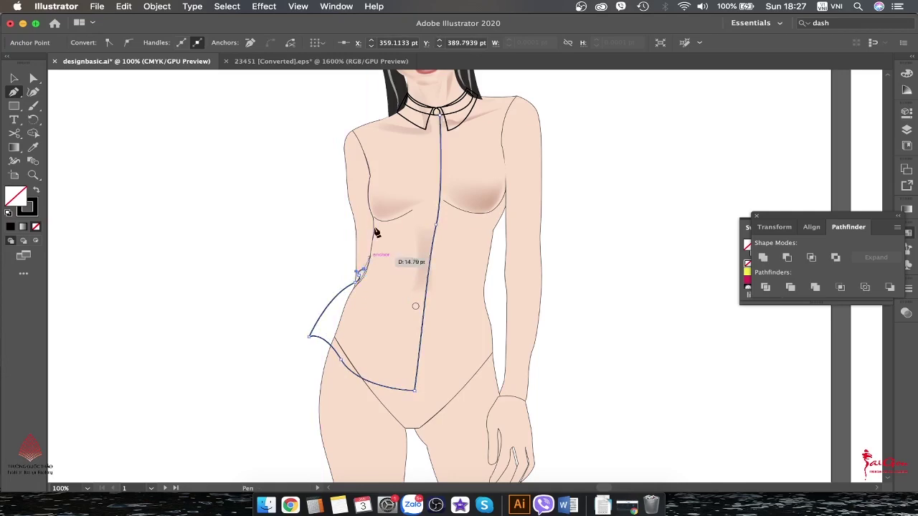
Close the blouse's left side outline with its flared peplum
scroll(368, 126, up, 3)
scroll(389, 199, down, 2)
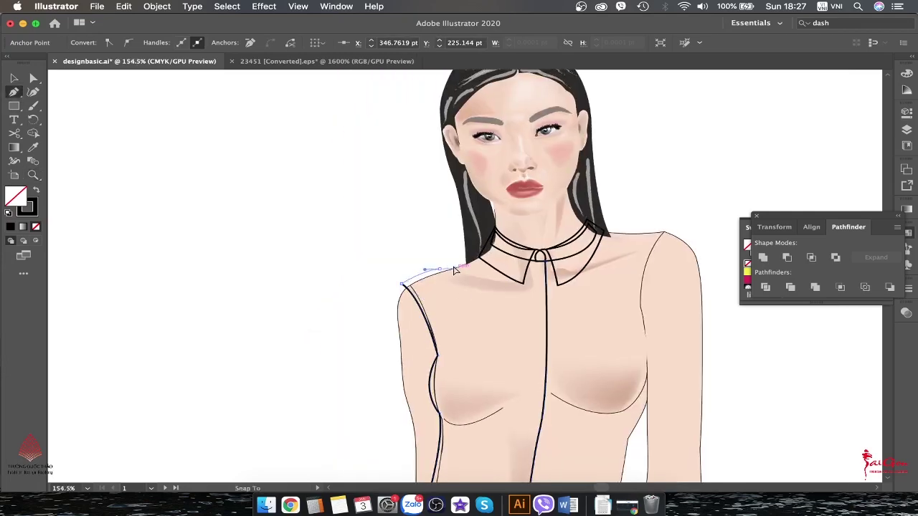
click(553, 271)
scroll(430, 287, down, 3)
scroll(279, 183, up, 3)
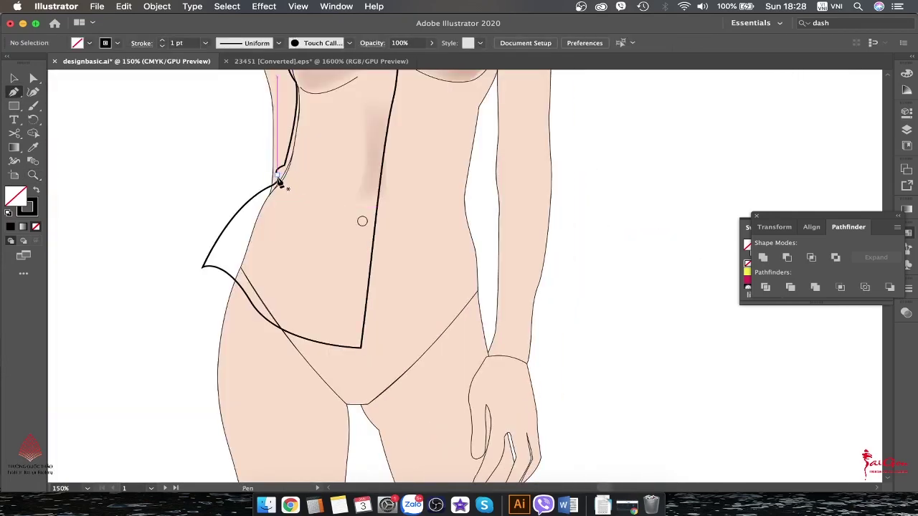
Draw the waist panel curving along the hem, then deselect it
click(362, 192)
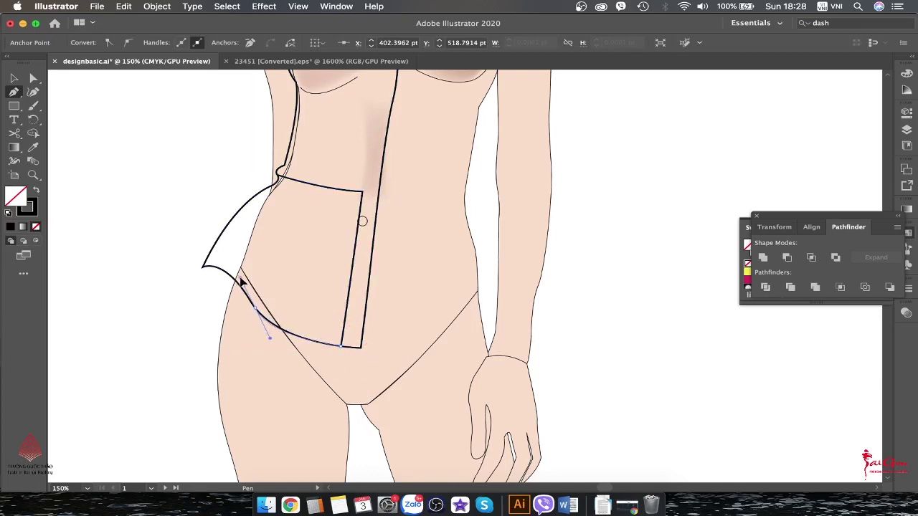
drag(262, 194, 260, 197)
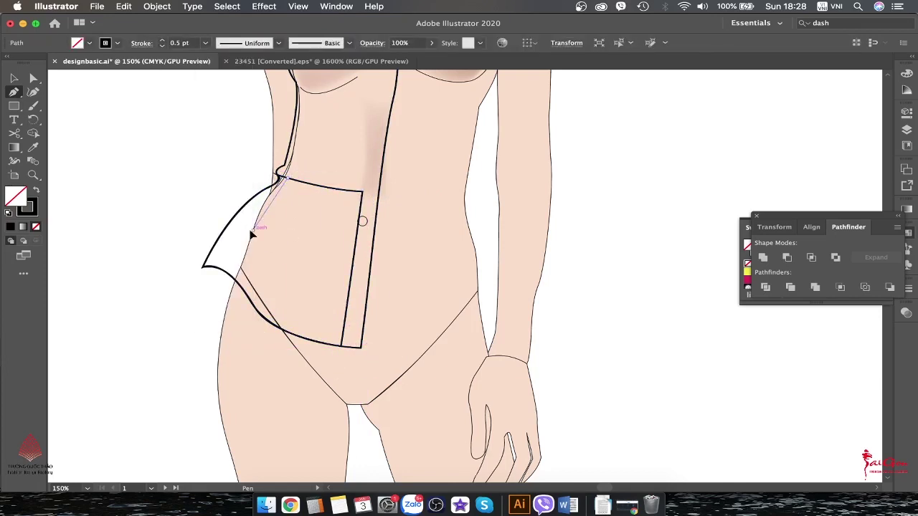
key(ctrl+shift+a)
scroll(290, 277, down, 3)
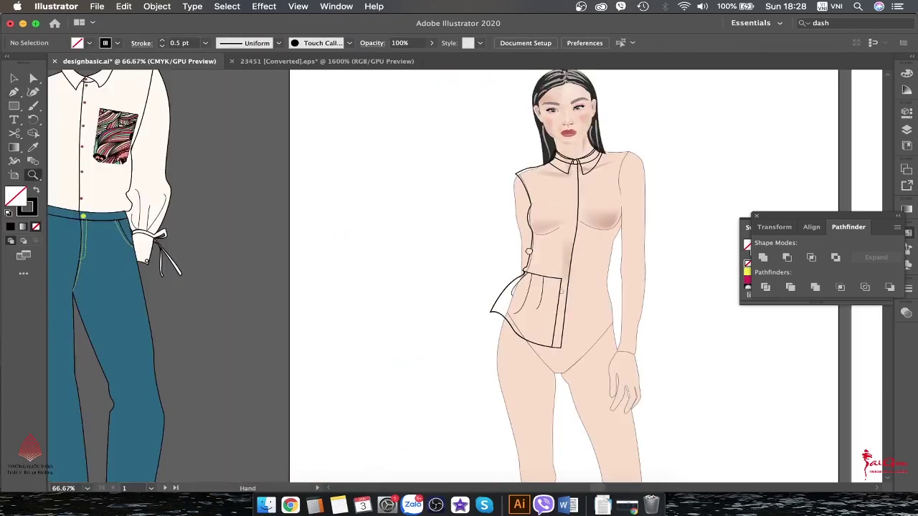
scroll(456, 167, up, 3)
Start the right side outline with a curved anchor at the shoulder
drag(502, 157, 515, 169)
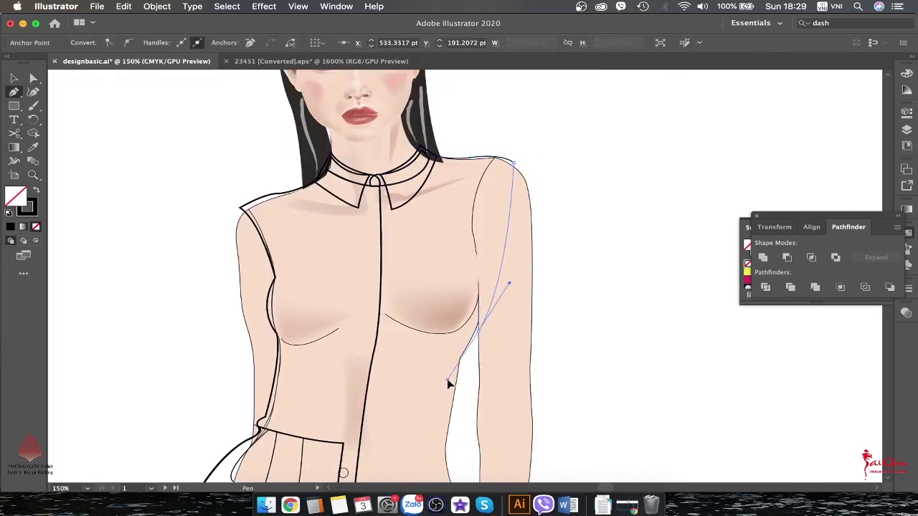
scroll(448, 384, down, 5)
scroll(448, 366, down, 5)
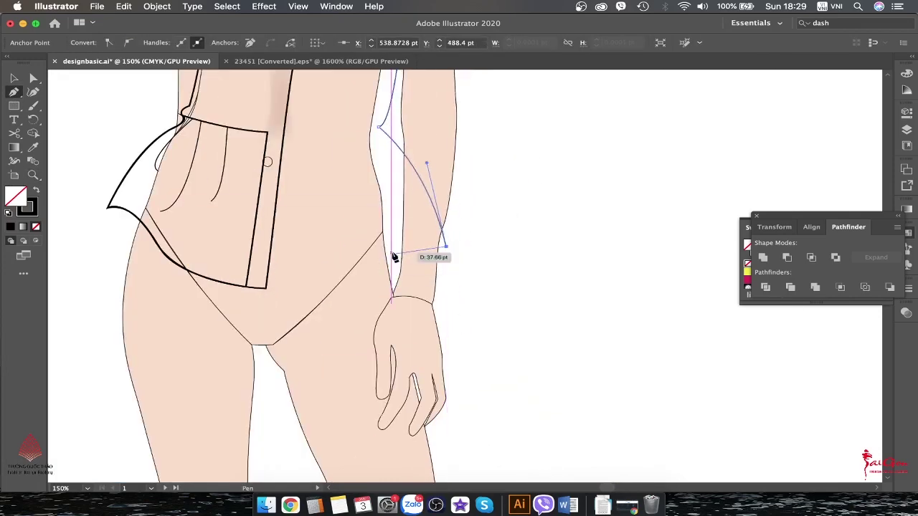
key(ctrl+minus)
key(p)
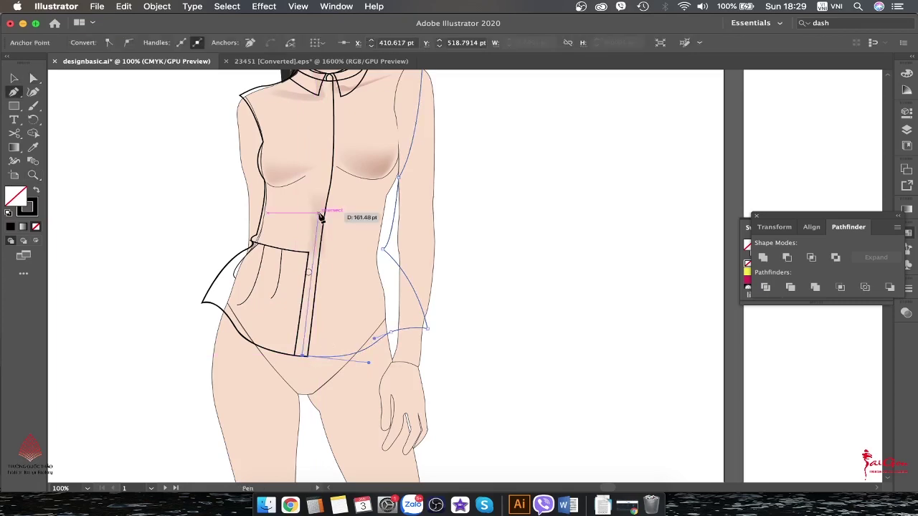
scroll(328, 84, up, 4)
scroll(472, 261, up, 3)
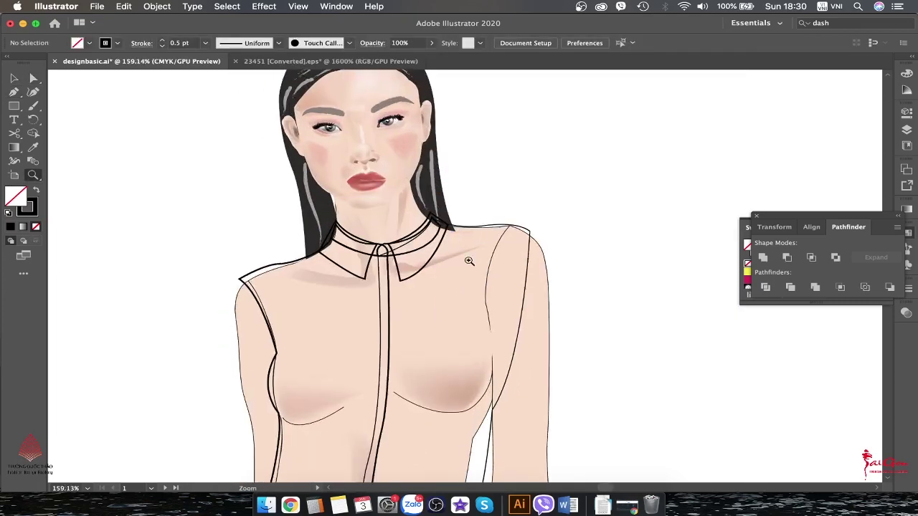
scroll(341, 320, down, 3)
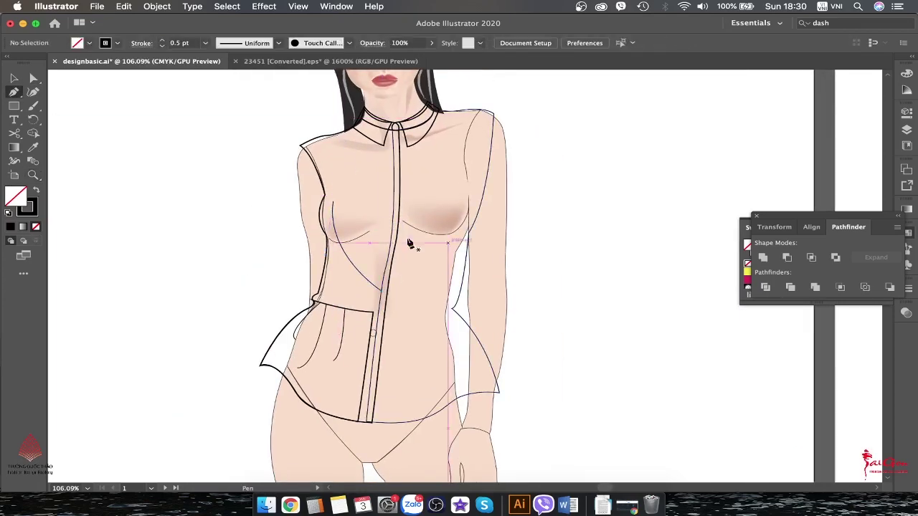
Close the right waist panel and begin the right peplum's flared hem
click(391, 315)
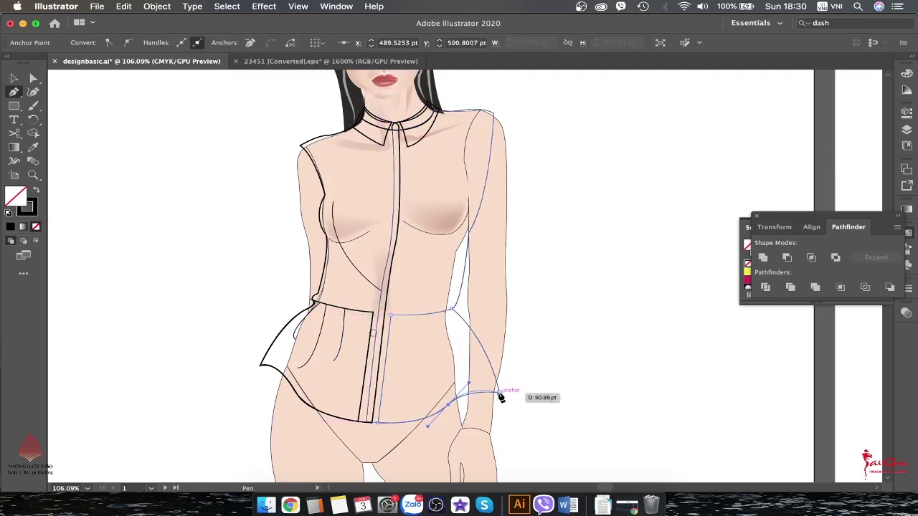
click(454, 305)
click(403, 316)
key(ctrl+equal)
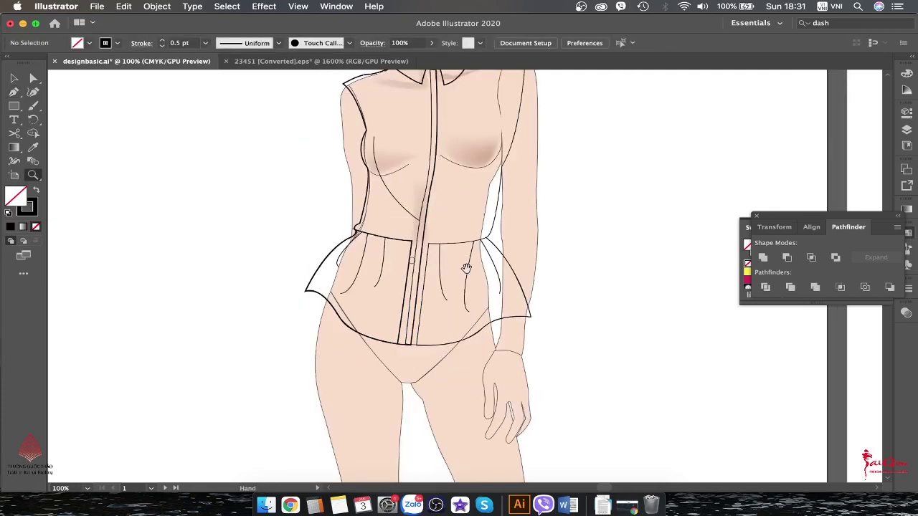
Select the chest seam curve and bring the whole blouse into view
key(v)
click(416, 215)
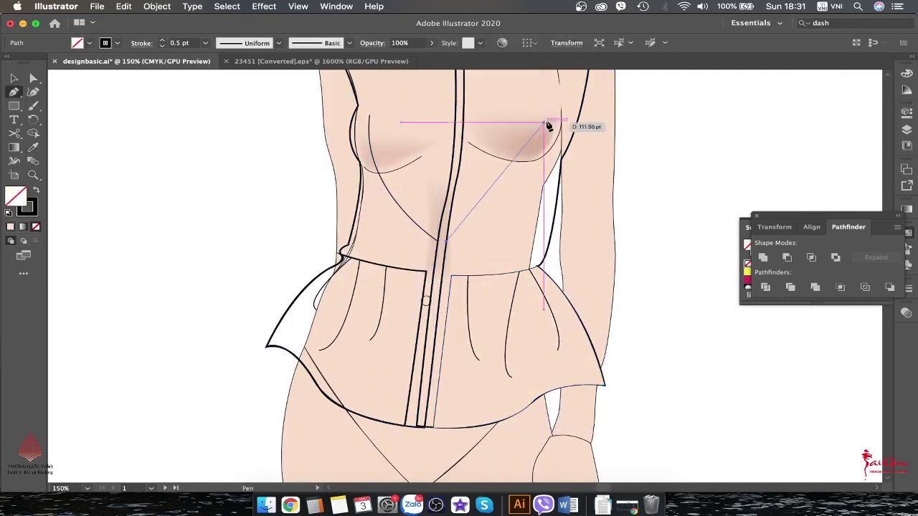
scroll(547, 125, up, 1)
scroll(655, 240, up, 3)
key(z)
alt+click(361, 322)
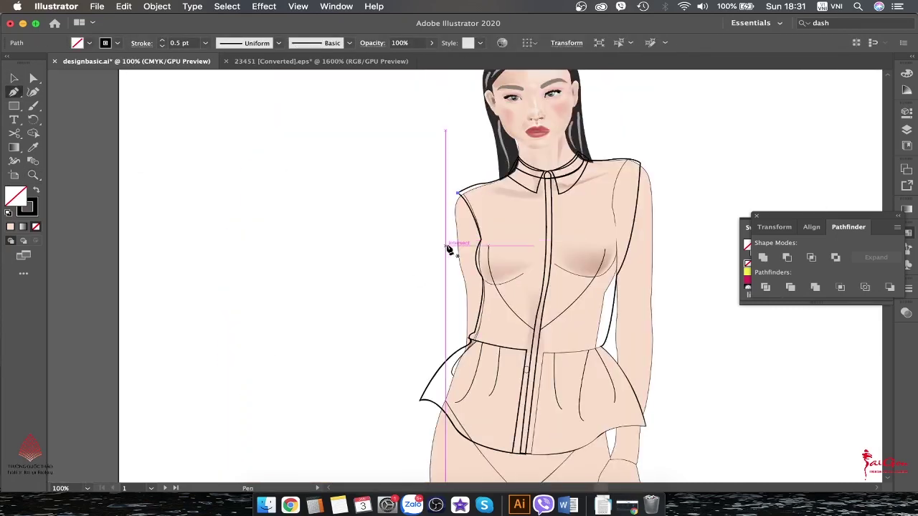
Draw the left sleeve outline from the shoulder down to near the waist
drag(429, 268, 423, 300)
click(464, 345)
key(ctrl+equal)
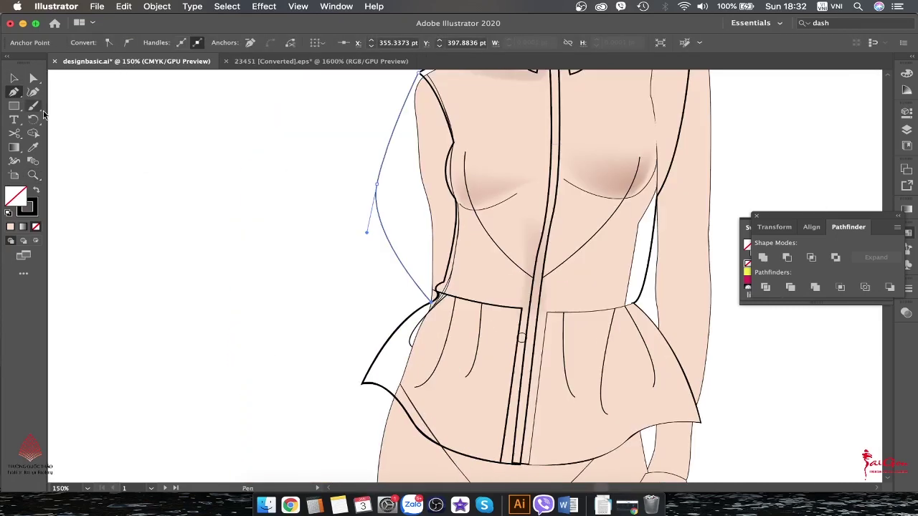
scroll(436, 227, up, 3)
click(413, 165)
key(ctrl+minus)
key(ctrl+minus)
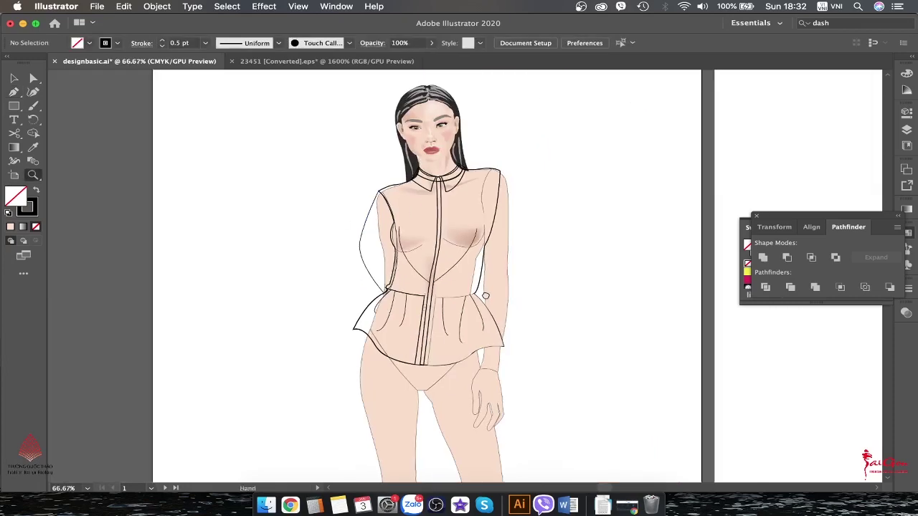
Draw the right sleeve curving outward from the shoulder to the wrist
click(445, 171)
drag(477, 282, 461, 324)
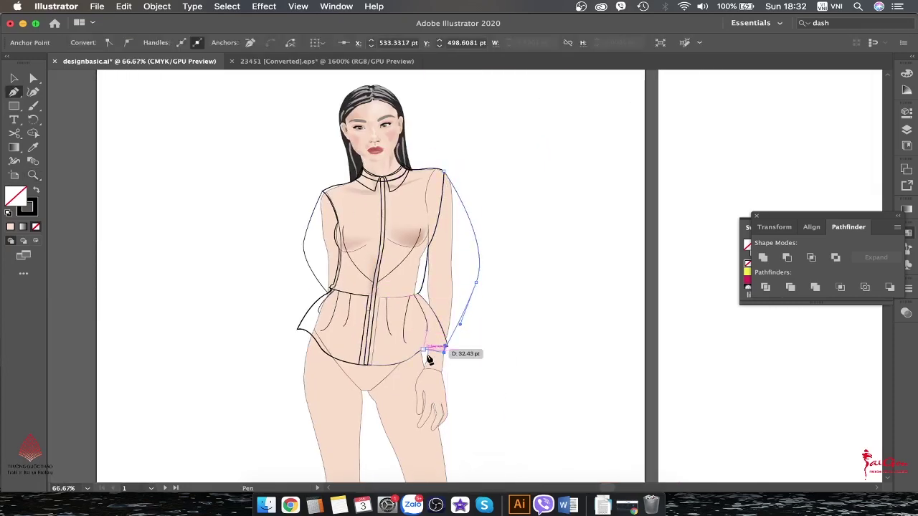
key(ctrl+equal)
key(ctrl+equal)
click(431, 299)
key(ctrl+minus)
key(ctrl+minus)
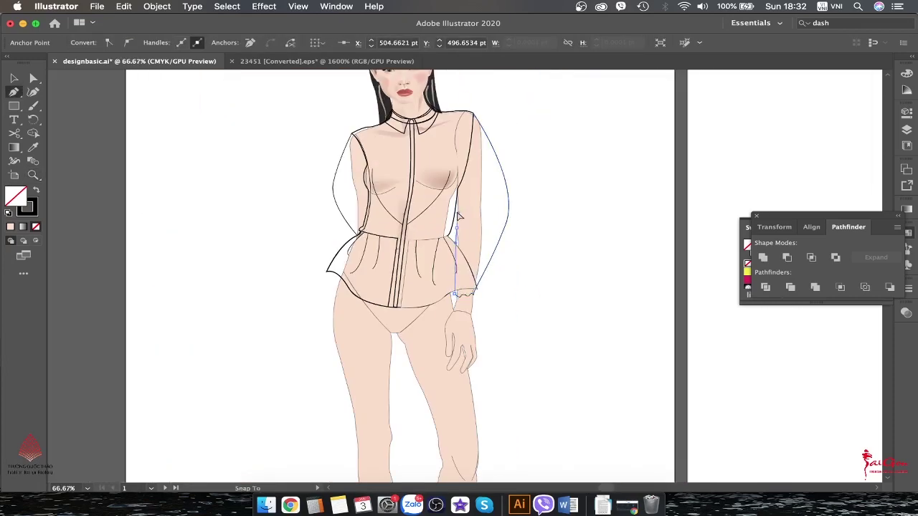
Curve the sleeve edge down into a flared ruffle cuff at the wrist
scroll(452, 208, up, 5)
scroll(452, 208, right, 1)
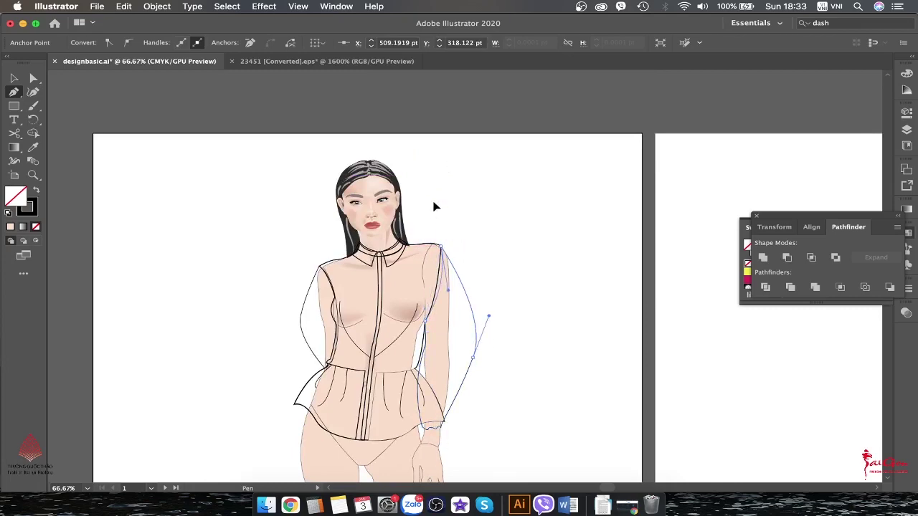
key(ctrl+equal)
key(ctrl+equal)
scroll(430, 322, right, 2)
drag(347, 218, 380, 229)
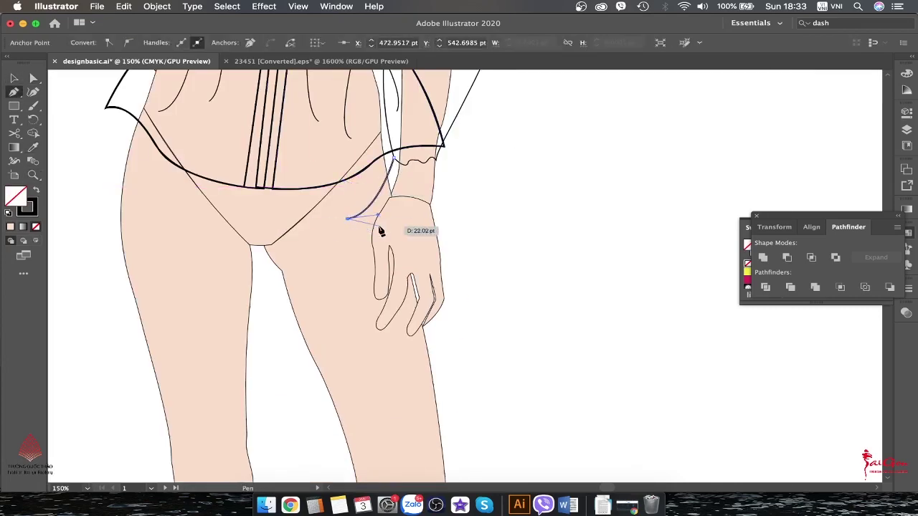
key(ctrl+equal)
key(ctrl+equal)
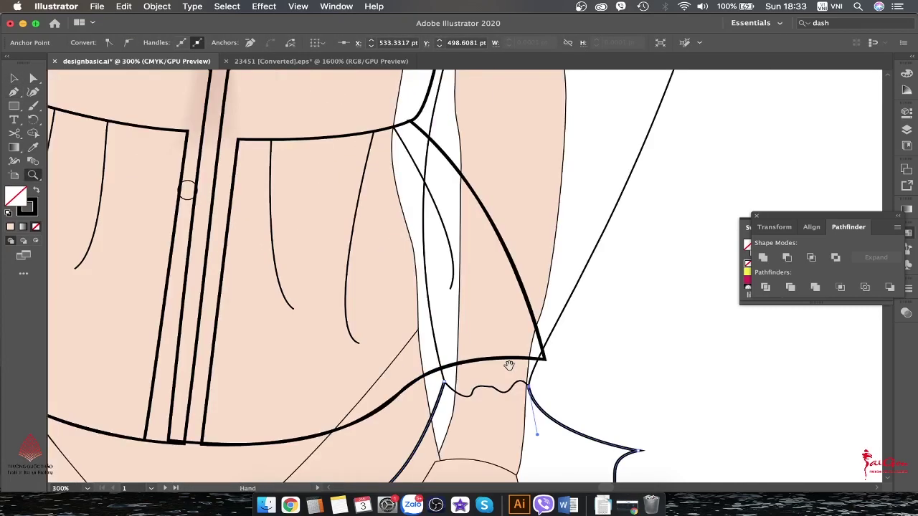
scroll(508, 365, down, 6)
key(ctrl+0)
Draw a curved fold line inside the flat blouse sketch's cuff
key(ctrl+1)
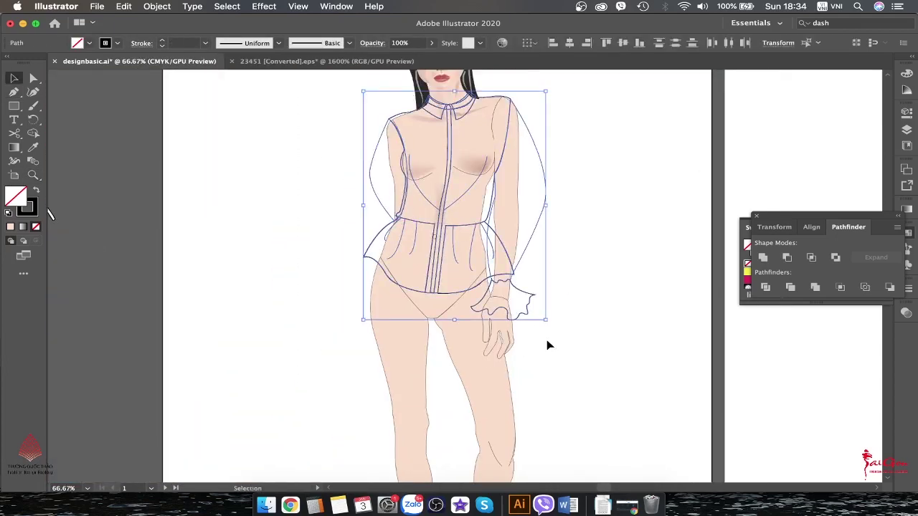
scroll(459, 273, right, 3)
key(p)
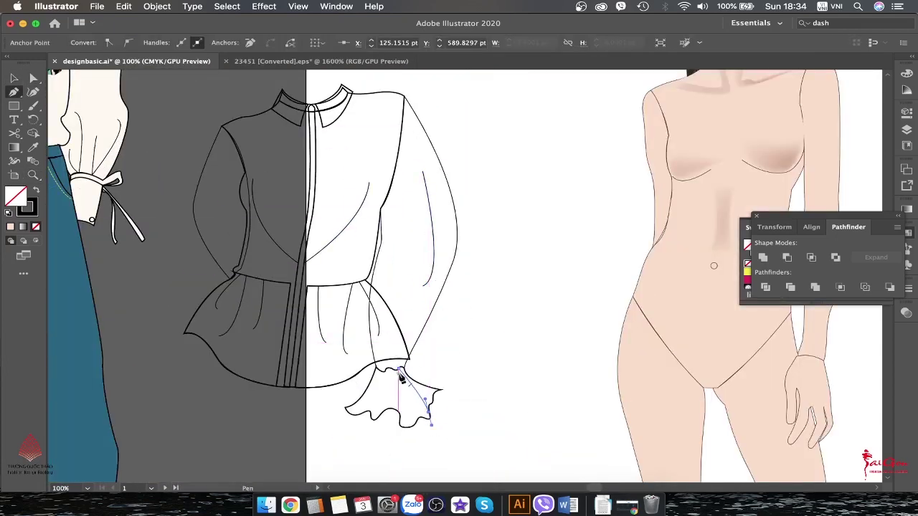
click(378, 369)
mouse_move(363, 413)
mouse_down()
mouse_move(379, 406)
mouse_move(374, 420)
mouse_up()
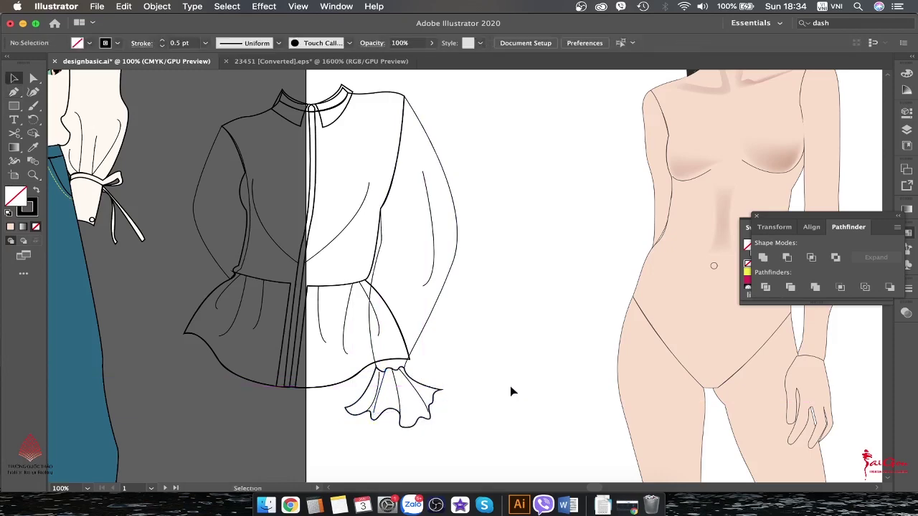
scroll(512, 392, left, 5)
scroll(512, 392, up, 2)
key(ctrl+minus)
key(ctrl+minus)
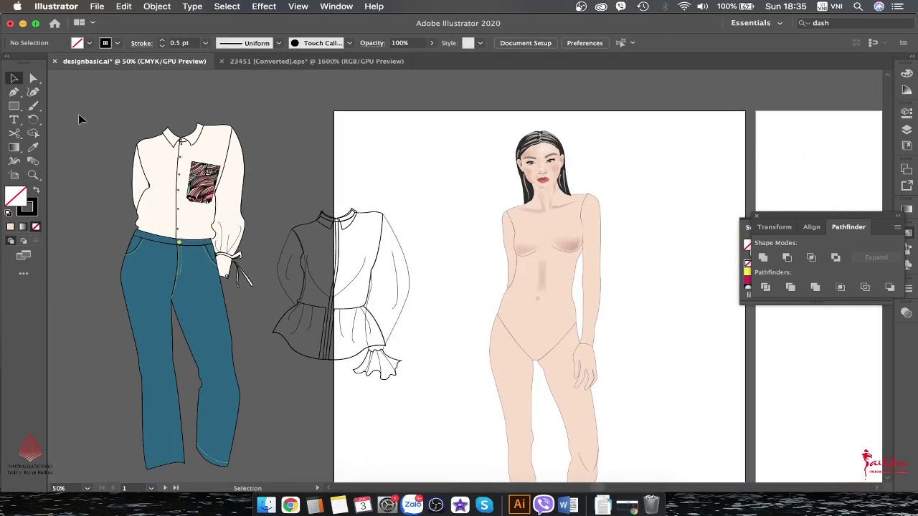
key(ctrl+plus)
Draw the skirt waistband and curved front panel across the hips
key(ctrl+plus)
drag(524, 256, 532, 280)
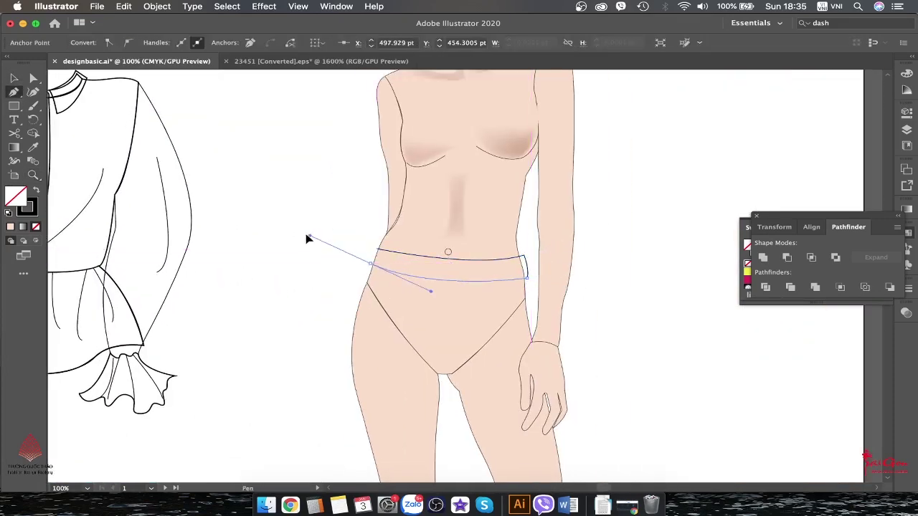
key(ctrl+plus)
drag(308, 295, 352, 314)
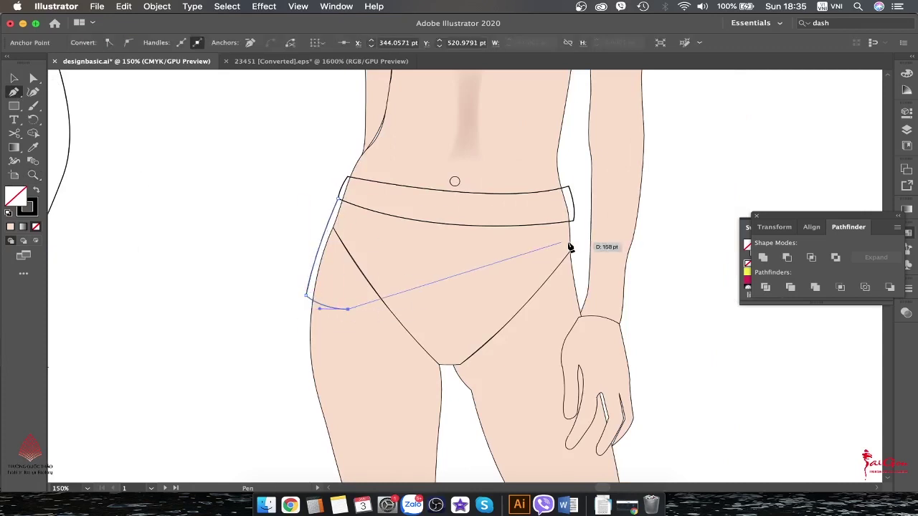
Turn a small rectangle into a triangular pocket flap with Average and place it on the hip
key(m)
mouse_move(165, 217)
mouse_down()
mouse_move(221, 225)
mouse_move(246, 250)
mouse_up()
right_click(250, 223)
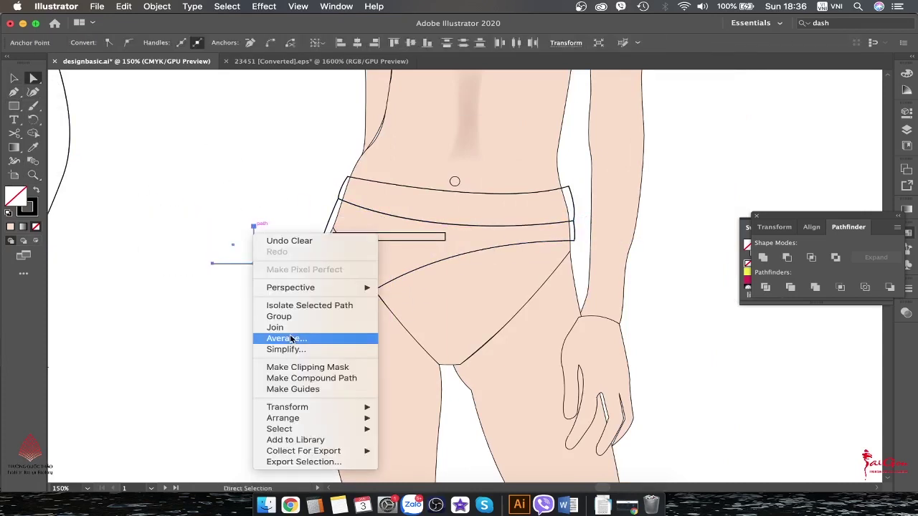
click(287, 337)
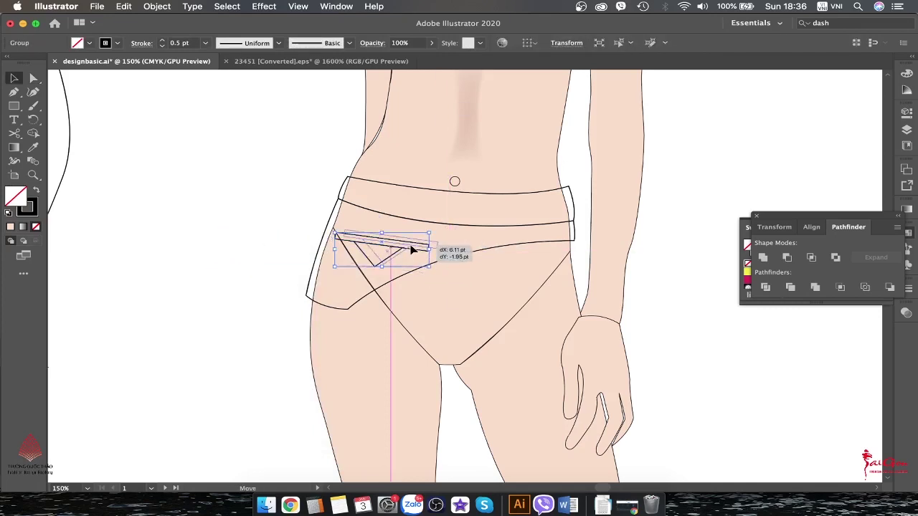
drag(412, 249, 352, 237)
key(ctrl+minus)
key(p)
click(461, 174)
Draw the skirt's side edges and curved hem extending below the knee
drag(497, 326, 500, 354)
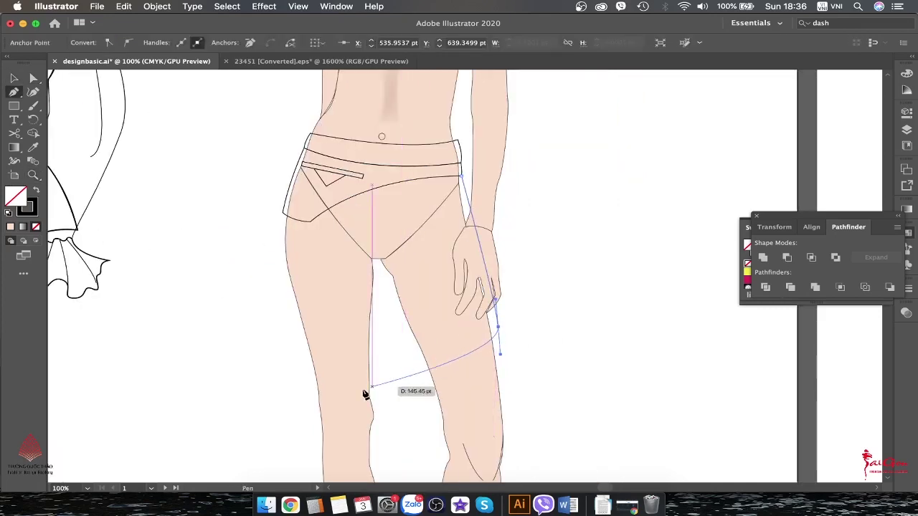
drag(303, 152, 341, 194)
scroll(342, 194, up, 5)
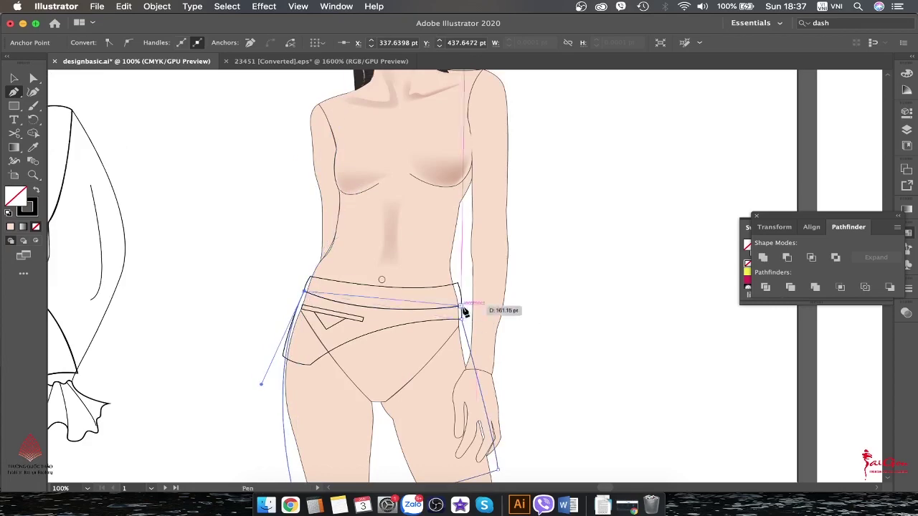
key(ctrl+minus)
click(426, 232)
key(ctrl+equal)
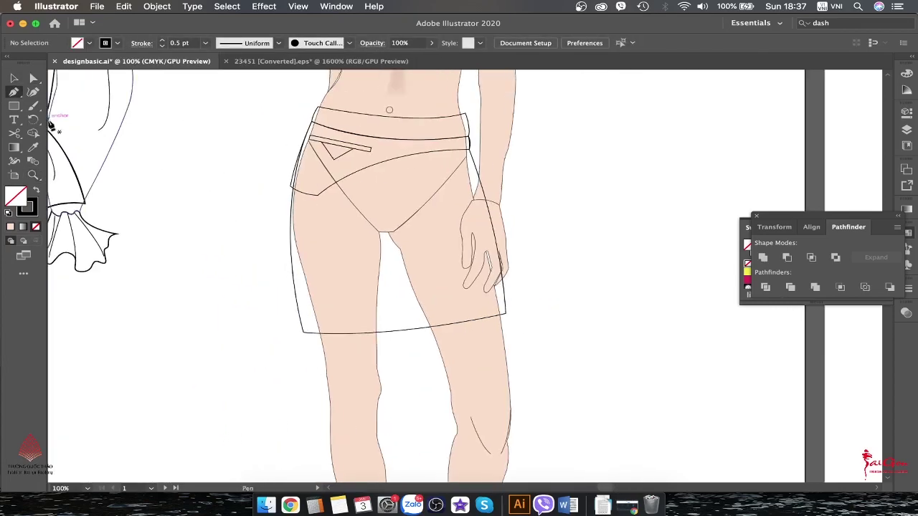
click(303, 332)
drag(304, 399, 309, 414)
scroll(308, 414, down, 3)
drag(500, 427, 522, 454)
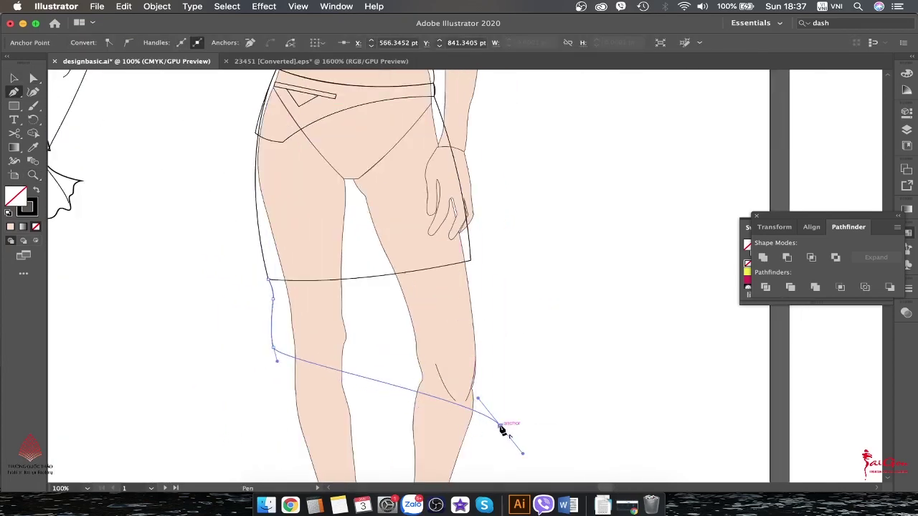
scroll(539, 376, down, 3)
Adjust the lower right hem anchor and move the skirt onto the right artboard
key(a)
click(403, 280)
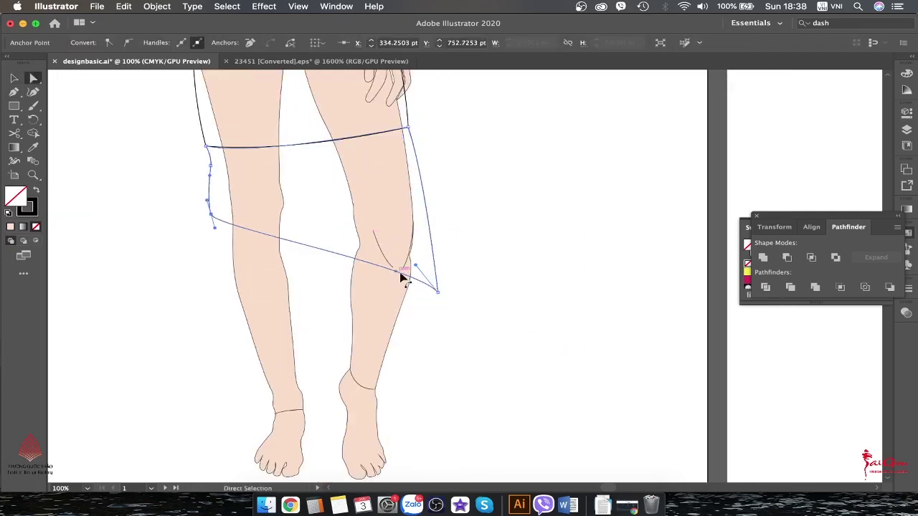
click(439, 331)
key(v)
key(ctrl+minus)
key(ctrl+minus)
key(ctrl+minus)
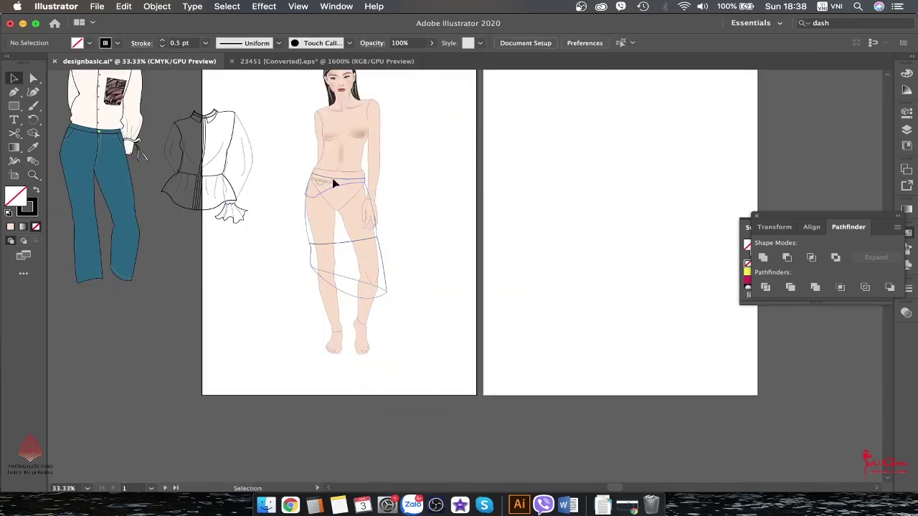
drag(332, 184, 538, 181)
Position the blouse drawing over the figure and deselect it
scroll(277, 205, left, 2)
drag(277, 206, 419, 196)
key(ctrl+plus)
key(ctrl+plus)
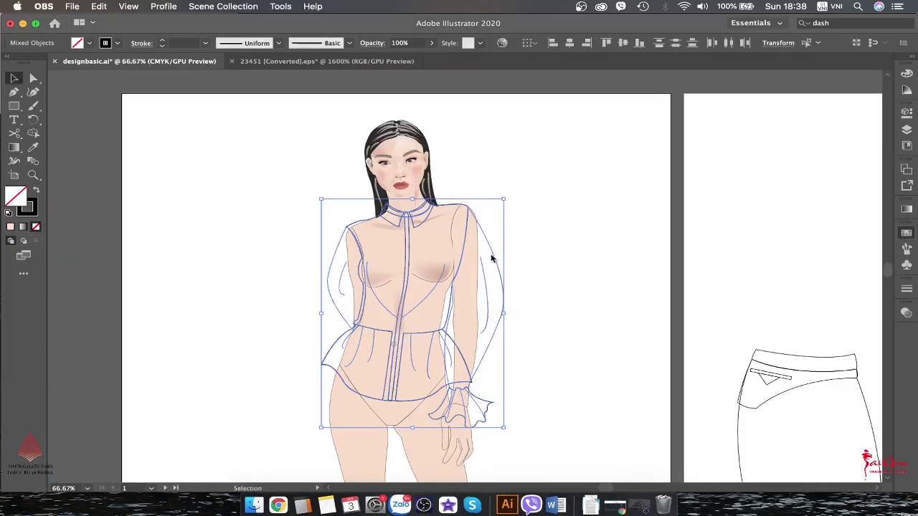
click(492, 258)
key(ctrl+plus)
Draw the vest's armhole line and V-neck up to the right shoulder
key(p)
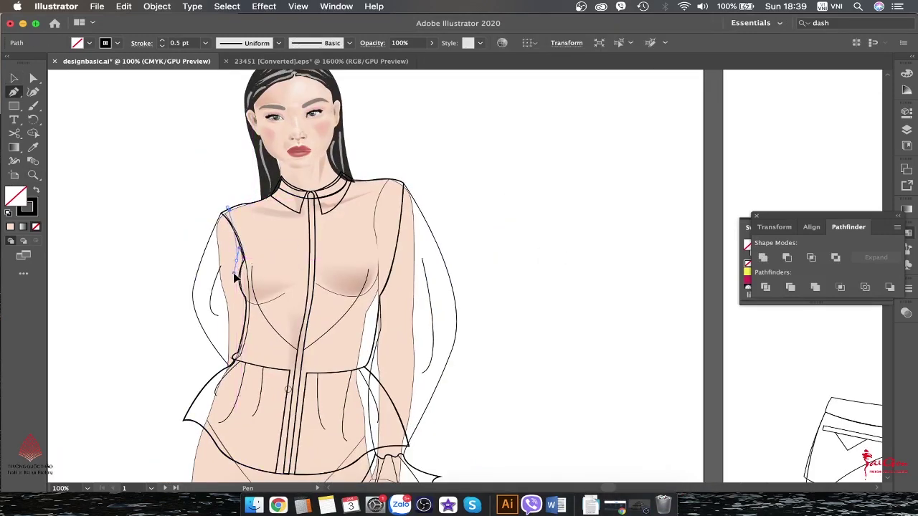
click(242, 309)
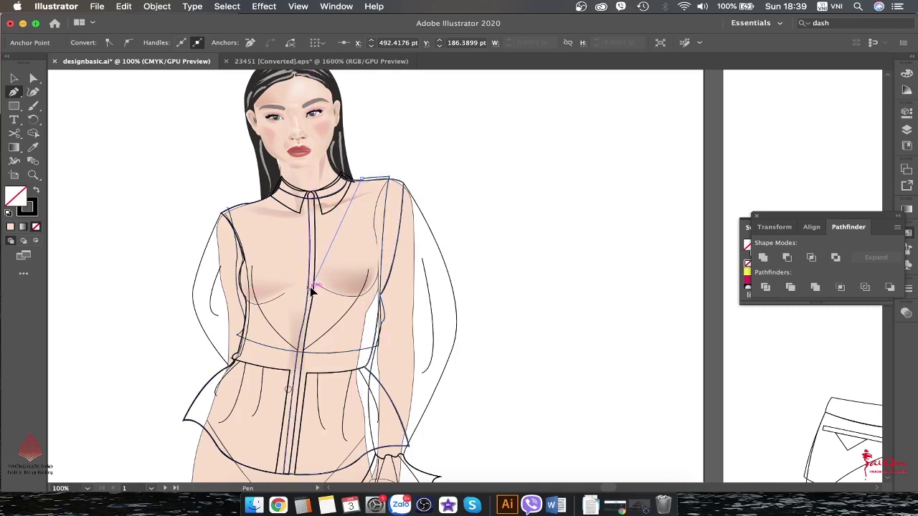
key(z)
click(366, 192)
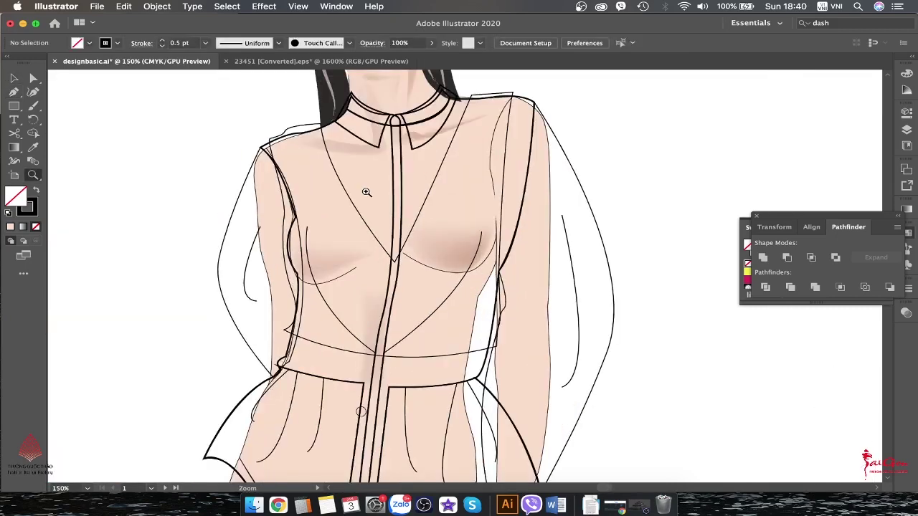
drag(394, 261, 464, 348)
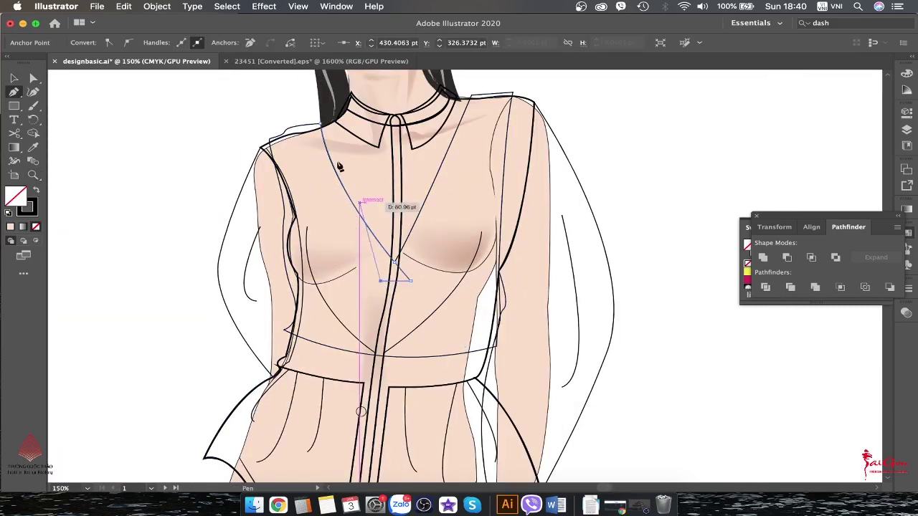
scroll(340, 166, up, 3)
drag(472, 151, 495, 154)
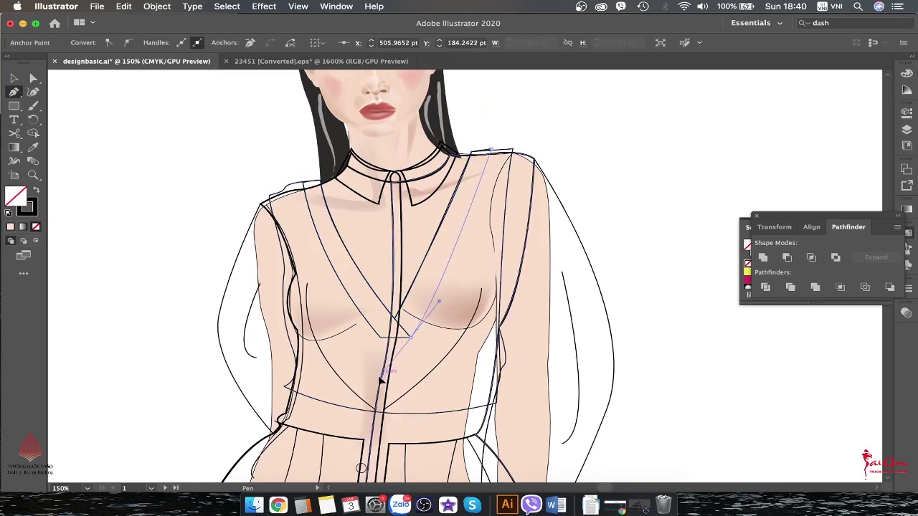
key(Escape)
Draw the vest's lower edge across the waist and deselect
scroll(381, 380, down, 5)
scroll(381, 380, left, 5)
drag(388, 283, 398, 266)
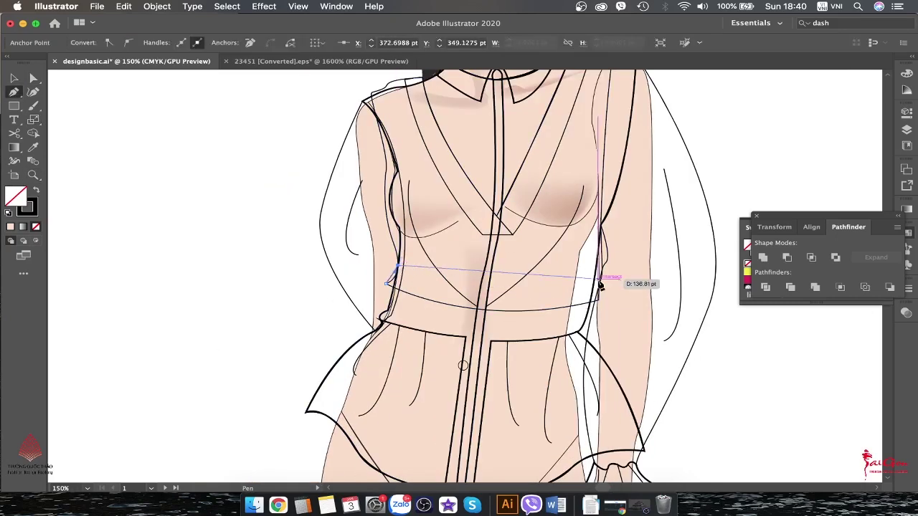
key(v)
key(ctrl+shift+a)
key(ctrl+0)
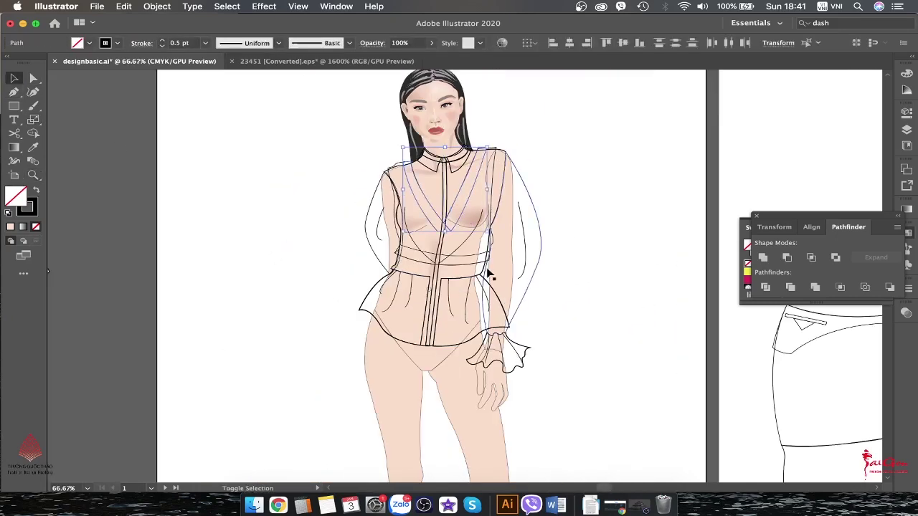
Move the vest outline off to the left of the figure
drag(488, 273, 211, 191)
key(ctrl+minus)
key(ctrl+shift+a)
key(ctrl+plus)
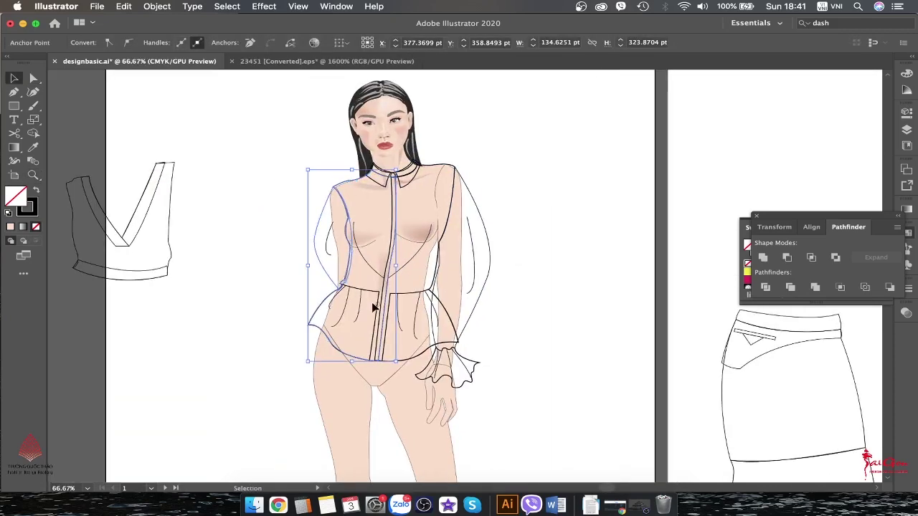
Select all the blouse paths and fill them with white
drag(308, 160, 462, 337)
key(d)
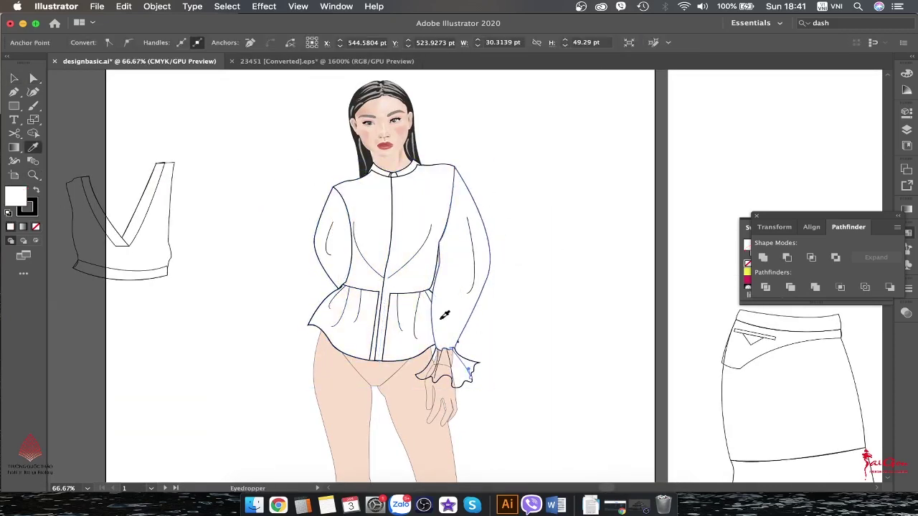
key(v)
scroll(455, 311, up, 1)
click(443, 233)
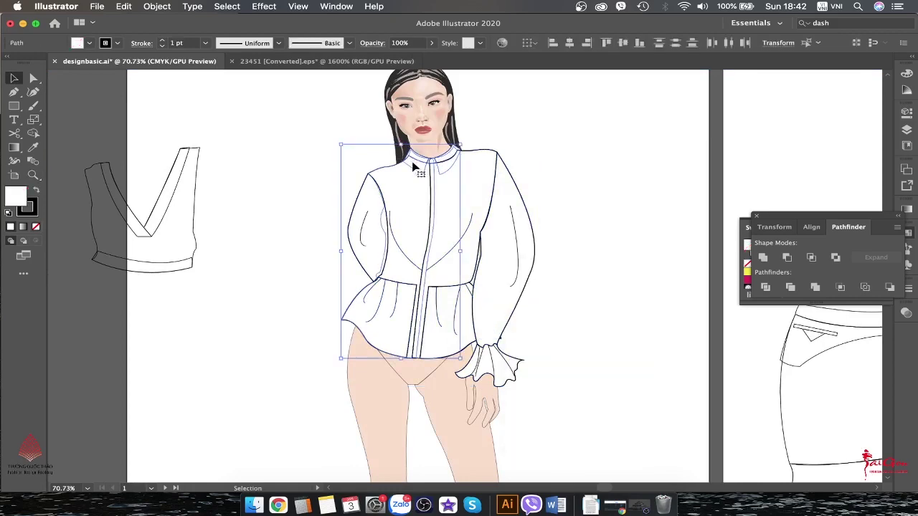
click(566, 409)
Move the grey skirt toward the model and bring its hem piece to the front
drag(648, 359, 241, 344)
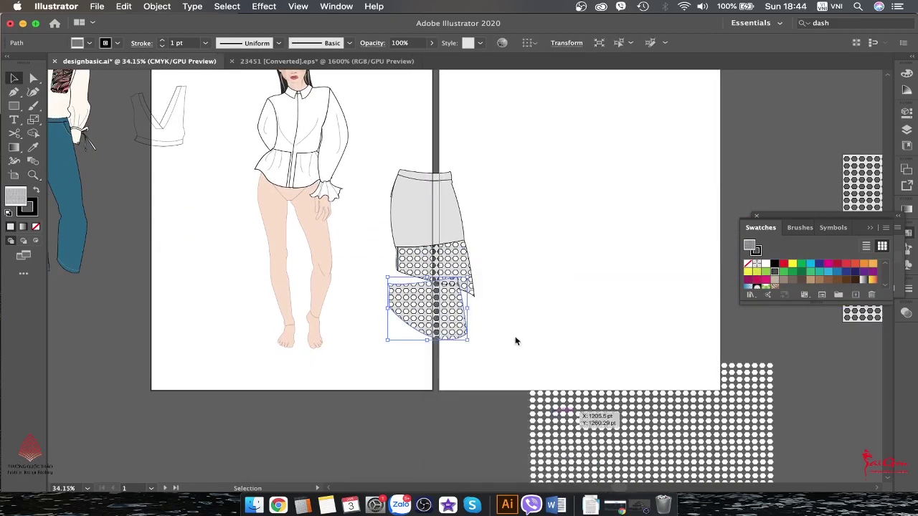
drag(488, 237, 412, 244)
right_click(421, 273)
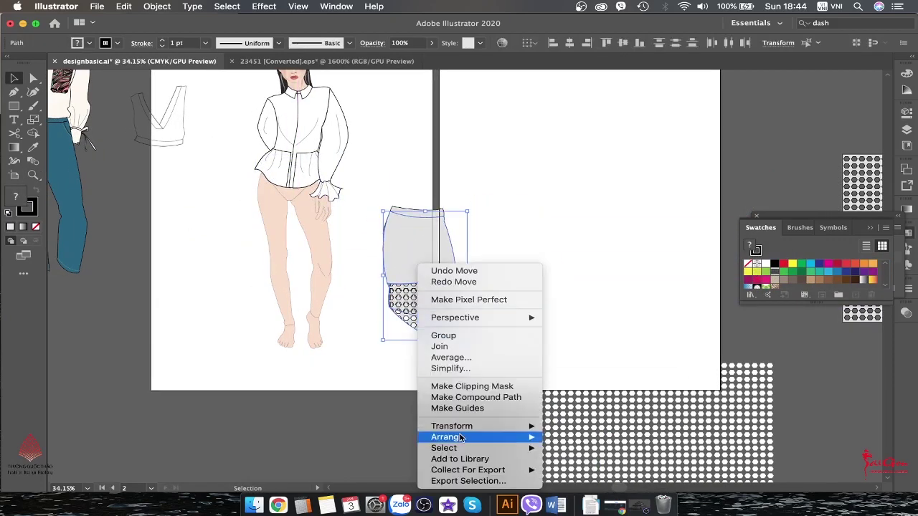
click(577, 430)
click(430, 315)
Position the skirt on the model below the blouse, then deselect and zoom out
right_click(466, 330)
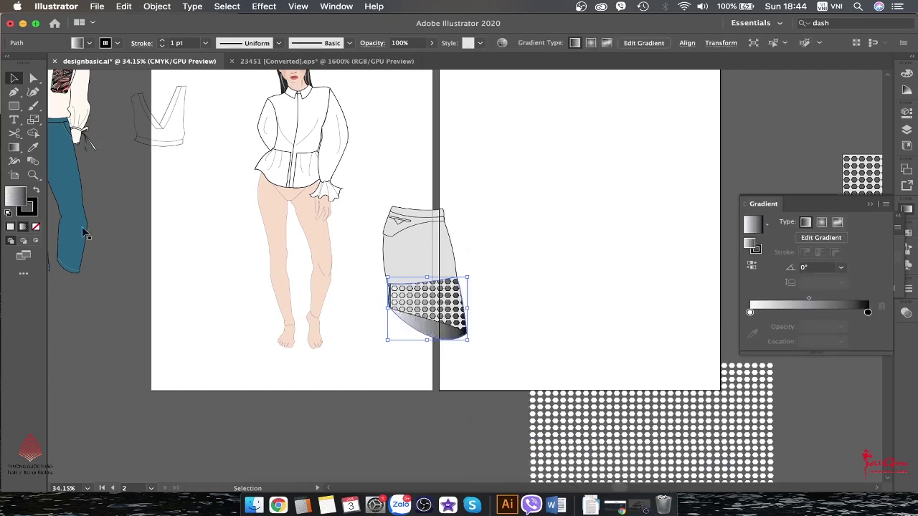
key(super+minus)
key(super+minus)
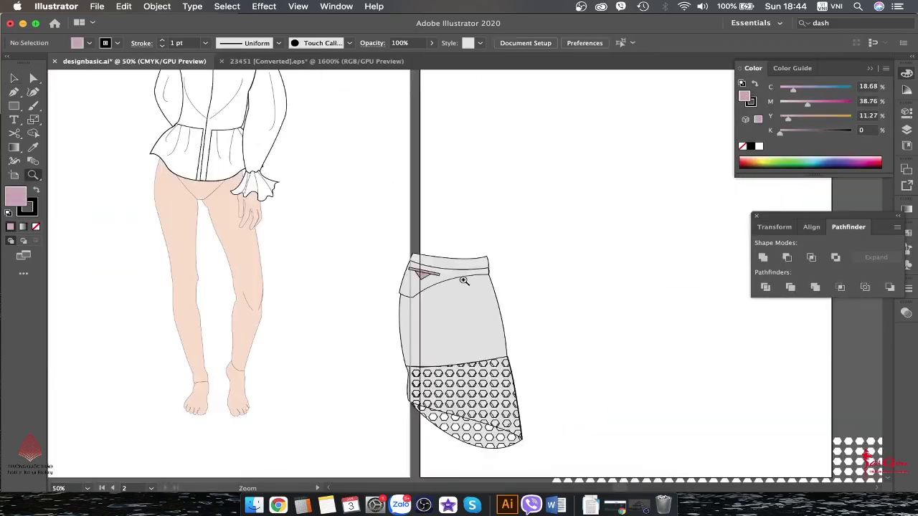
drag(445, 308, 246, 262)
click(351, 226)
key(super+minus)
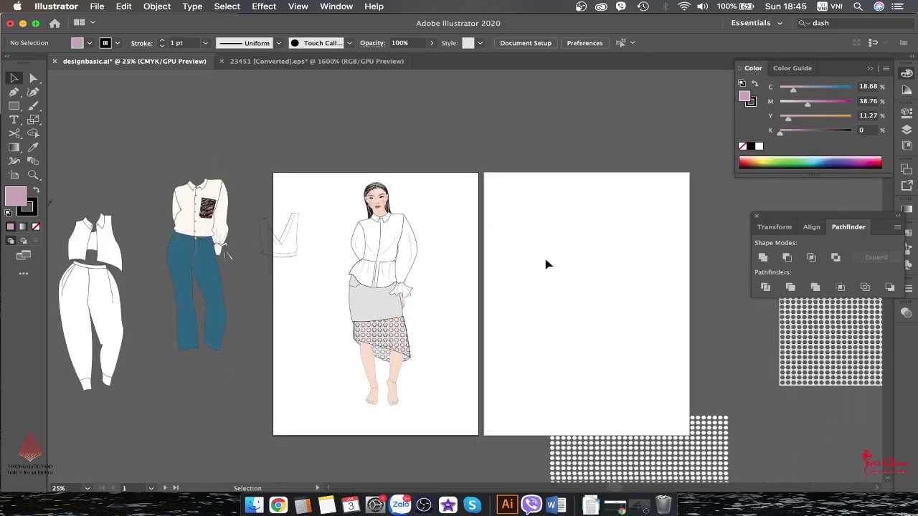
Enlarge the knit texture strip and release its clipping mask
key(super+grave)
key(super+grave)
key(super+equal)
key(super+equal)
key(super+equal)
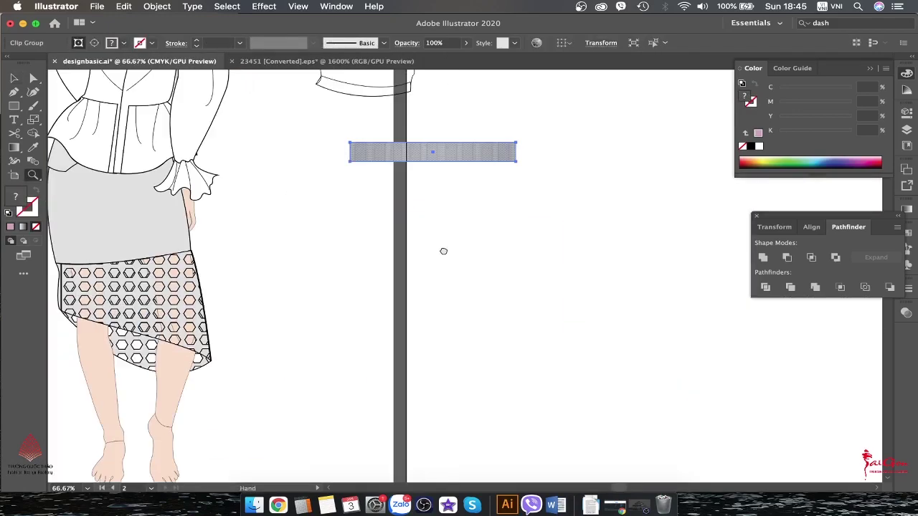
drag(349, 159, 301, 246)
right_click(517, 255)
click(566, 353)
scroll(474, 254, up, 5)
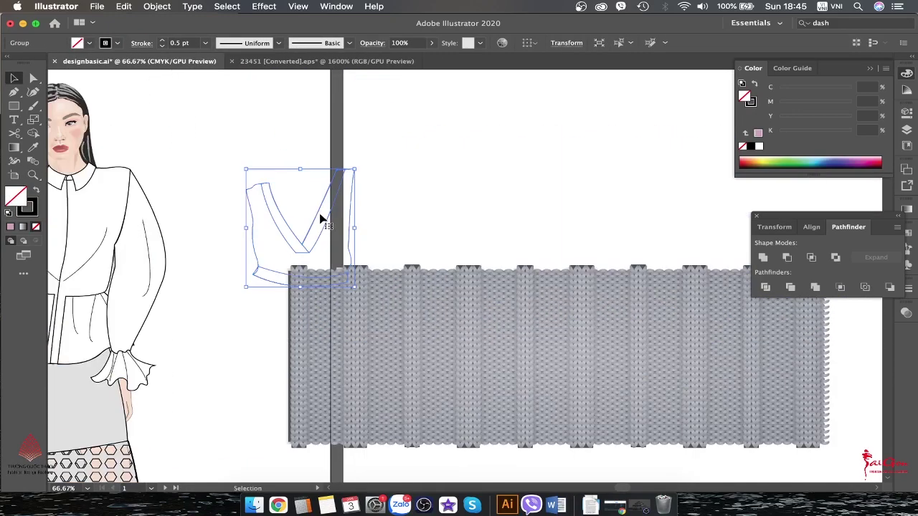
Place the V-neck shape over the enlarged cable-knit strip and make a clipping mask
drag(322, 213, 408, 198)
drag(387, 127, 501, 235)
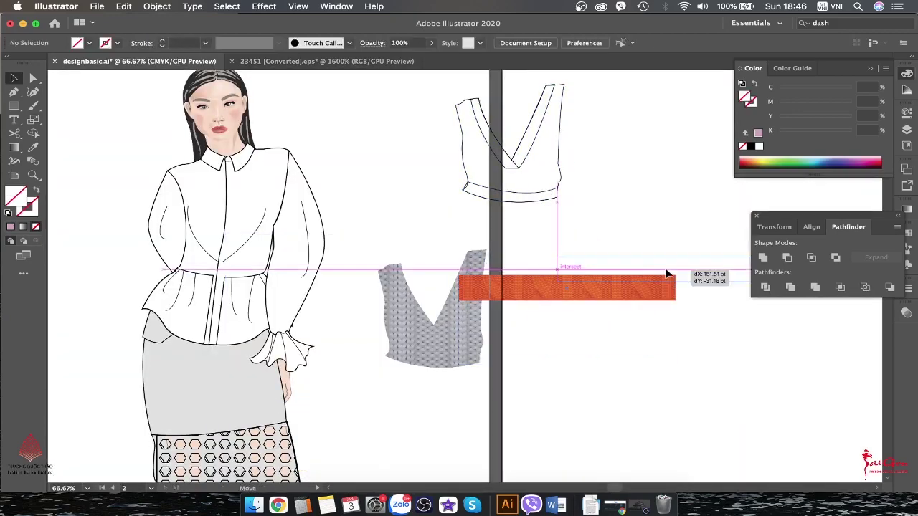
drag(583, 262, 662, 335)
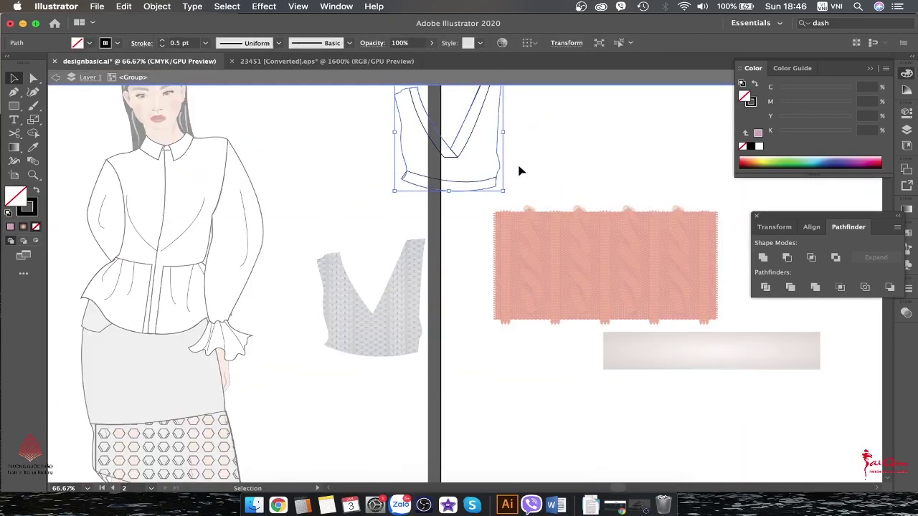
mouse_move(653, 409)
mouse_down()
mouse_move(665, 313)
mouse_move(685, 315)
mouse_up()
right_click(686, 316)
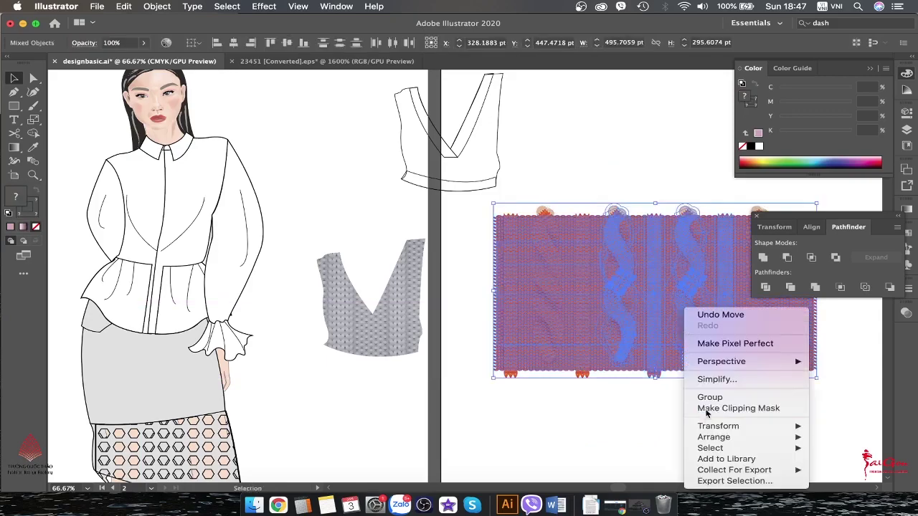
right_click(580, 360)
click(564, 179)
Move the knit vest onto the model and bring its outline forward over the fill
drag(564, 179, 303, 234)
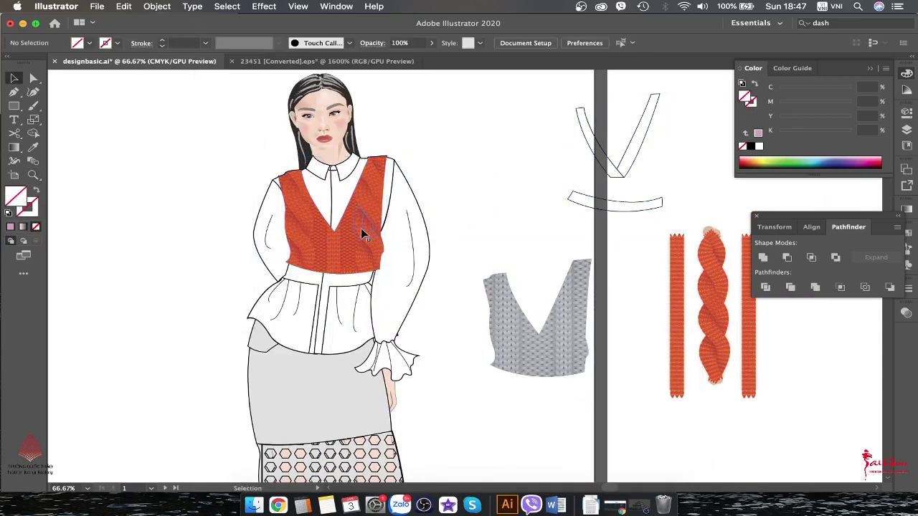
key(super+equal)
key(super+equal)
key(super+equal)
drag(459, 173, 194, 194)
right_click(245, 254)
click(392, 441)
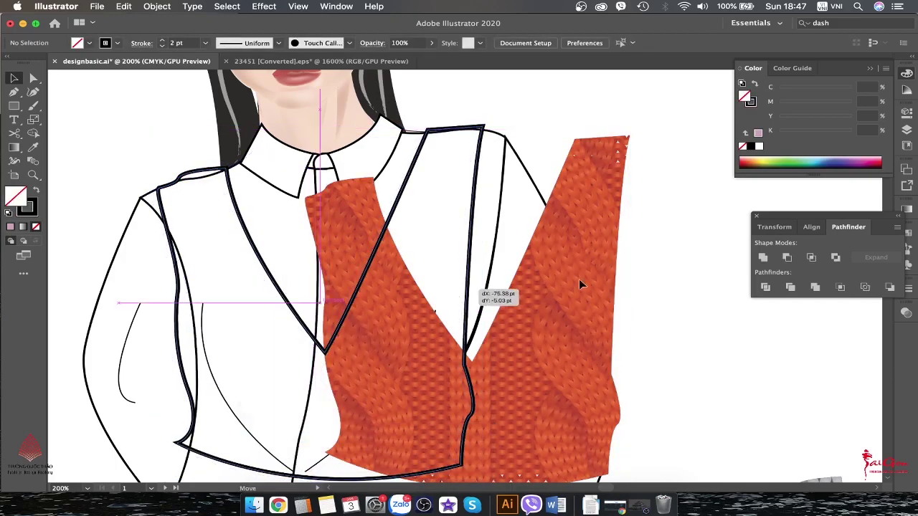
key(super+minus)
key(super+minus)
key(super+minus)
key(super+minus)
key(super+minus)
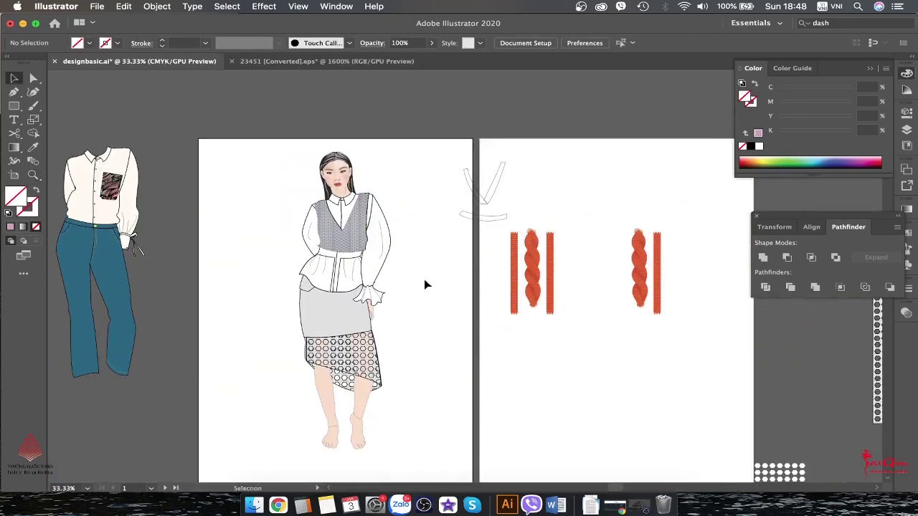
key(super+equal)
key(super+equal)
right_click(488, 289)
key(Escape)
Move the blouse to the left and ungroup it
drag(456, 261, 198, 260)
right_click(250, 285)
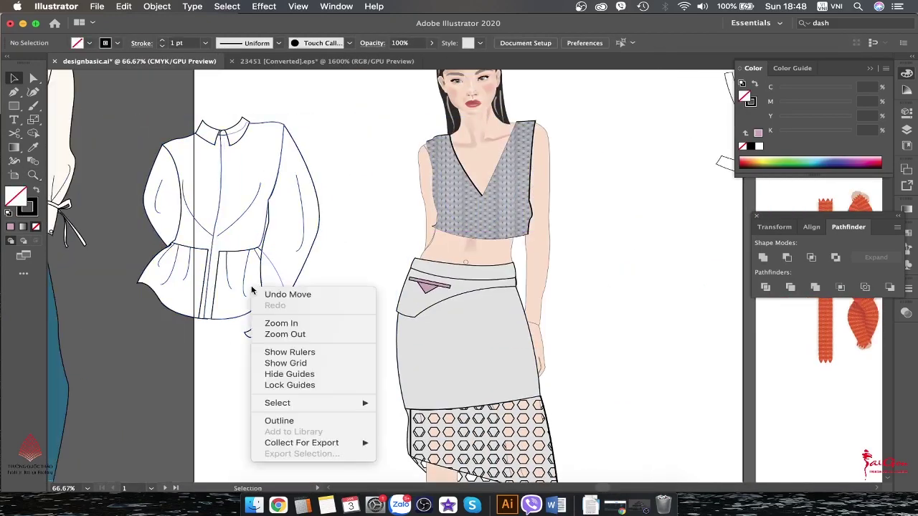
key(Escape)
key(super+shift+g)
right_click(268, 248)
shift+click(221, 267)
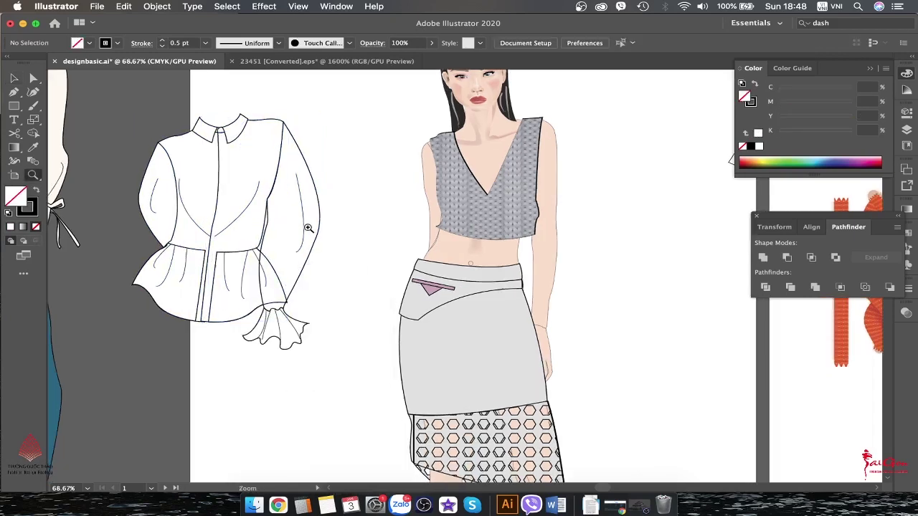
Draw a small round button under the collar and repeat it down the placket
key(super+equal)
key(super+equal)
drag(13, 106, 79, 119)
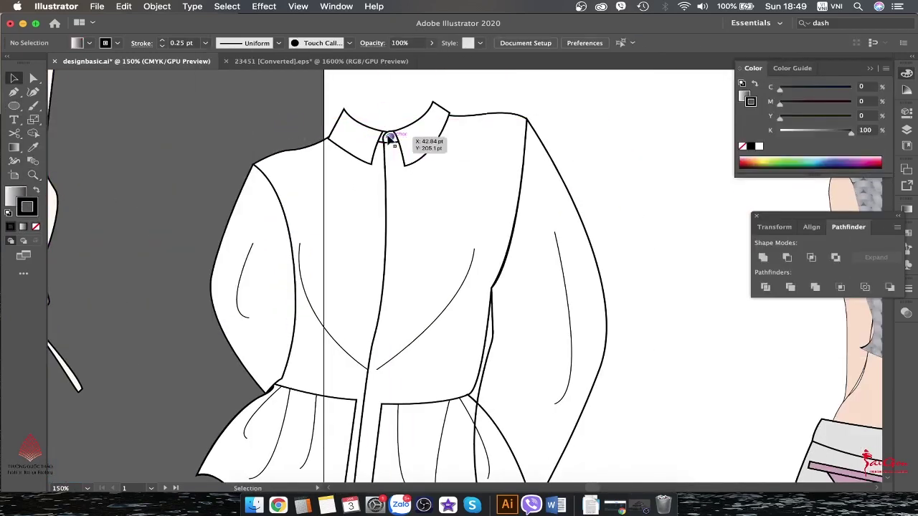
key(a)
drag(393, 175, 390, 152)
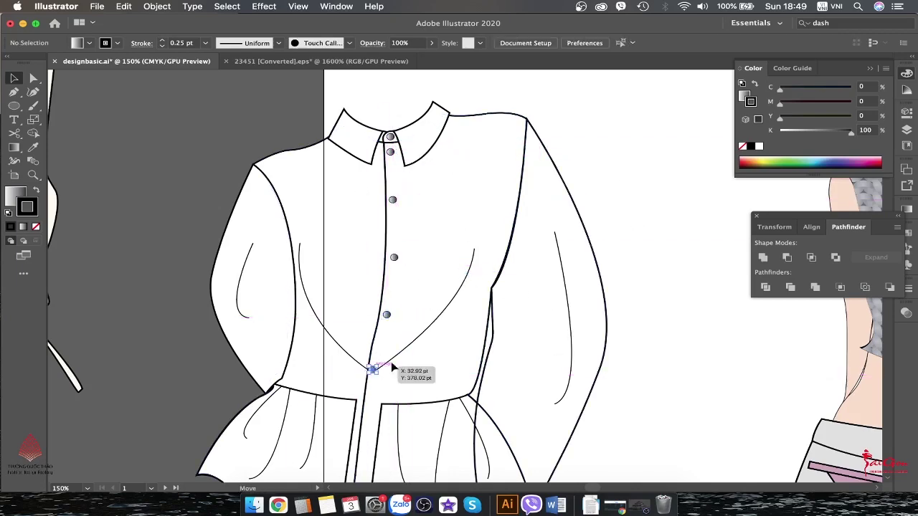
scroll(380, 357, down, 3)
key(super+minus)
key(super+minus)
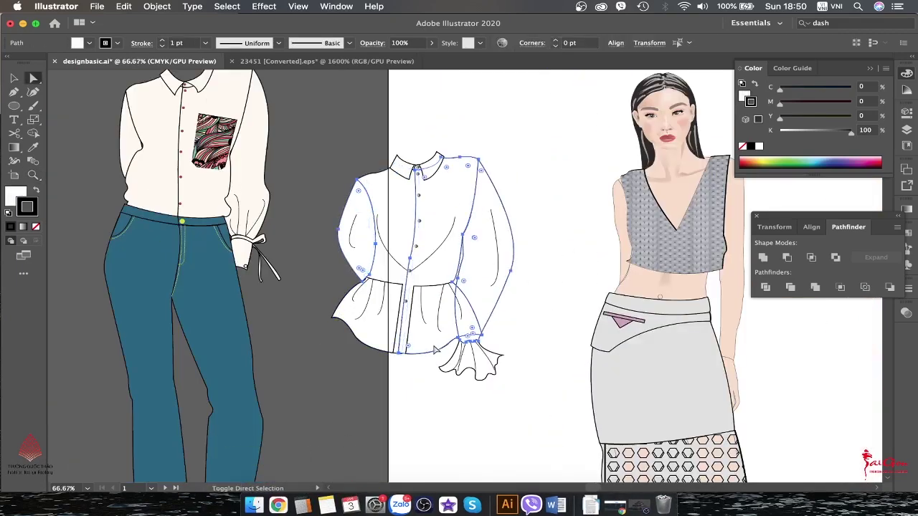
Fill the blouse white and deselect it
double_click(16, 194)
key(Return)
key(v)
key(super+shift+a)
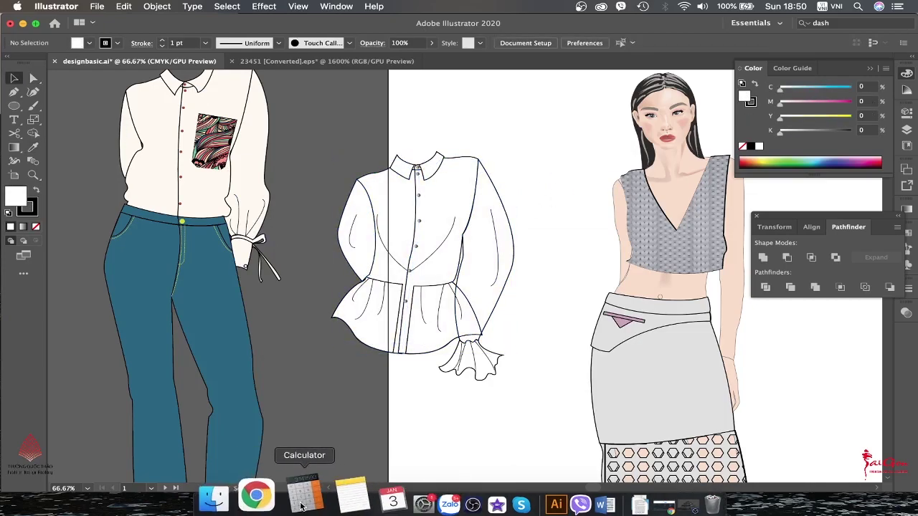
Search for 'insect' patterns and scroll the results
text(insect vec)
key(Return)
scroll(527, 298, down, 5)
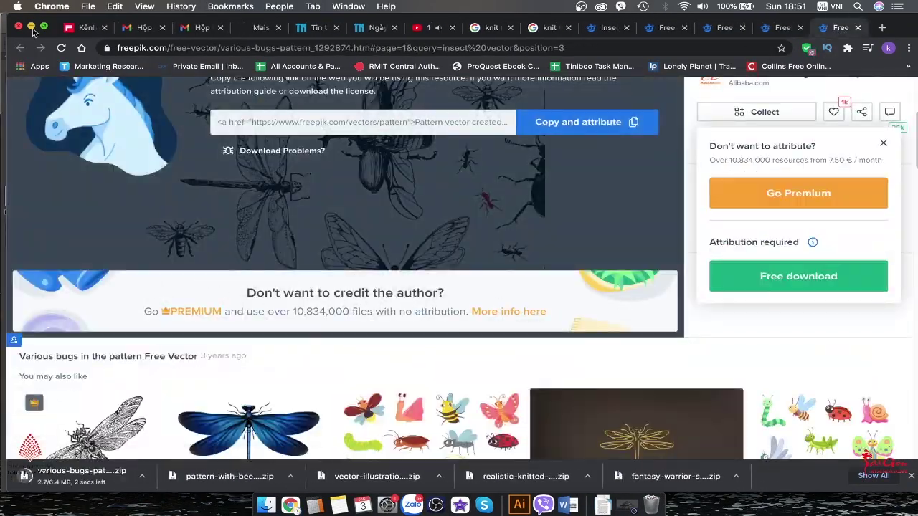
Select the six pattern zips in Downloads, including various-bugs-pattern, and extract them
super+click(424, 108)
super+click(425, 179)
super+click(568, 179)
super+click(567, 108)
super+click(711, 107)
super+click(854, 108)
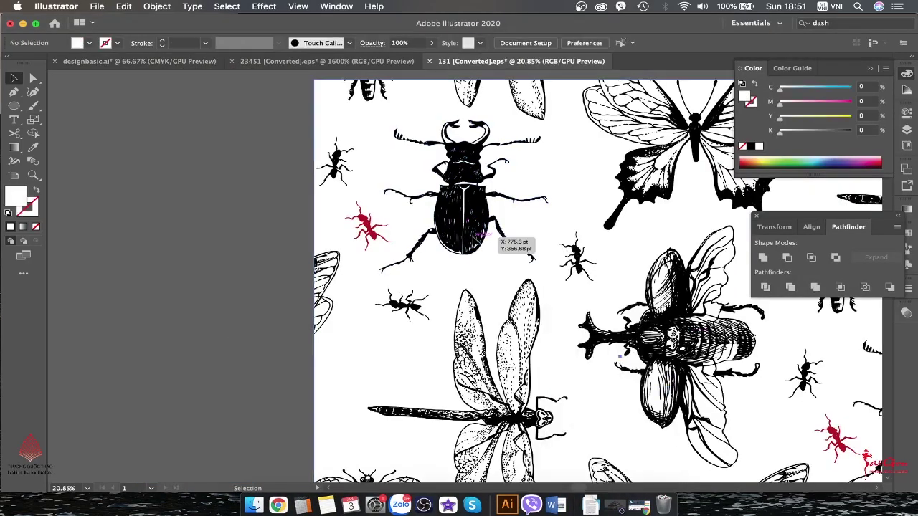
right_click(529, 276)
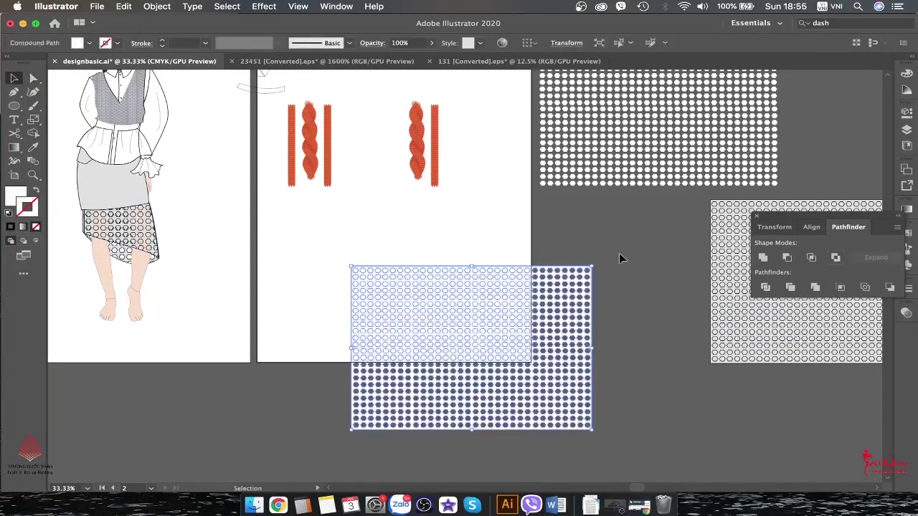
Add the dot pattern to Swatches and fill the lower skirt panel with it
click(909, 246)
drag(553, 341, 813, 285)
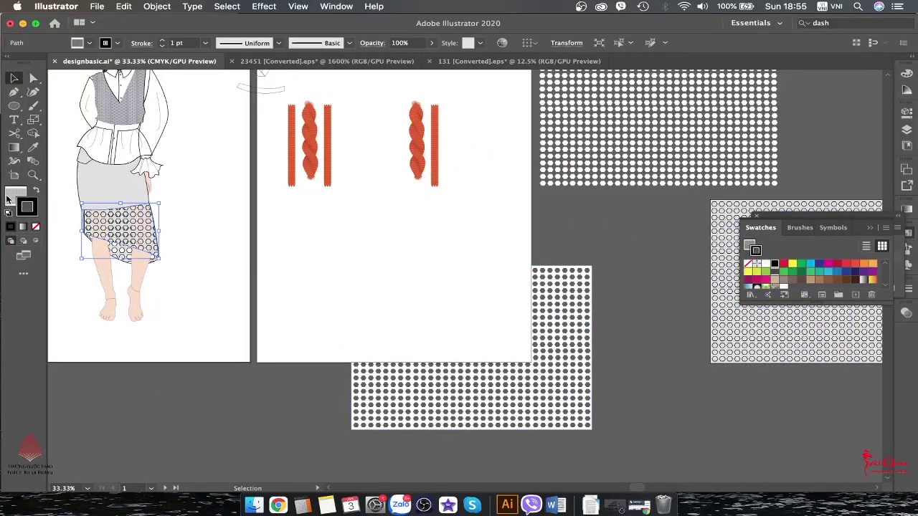
key(z)
alt+click(368, 262)
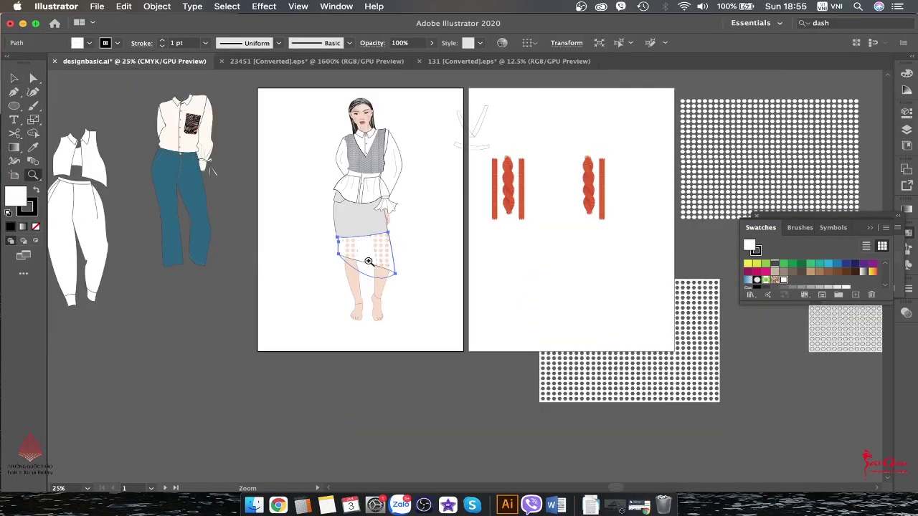
drag(368, 262, 461, 223)
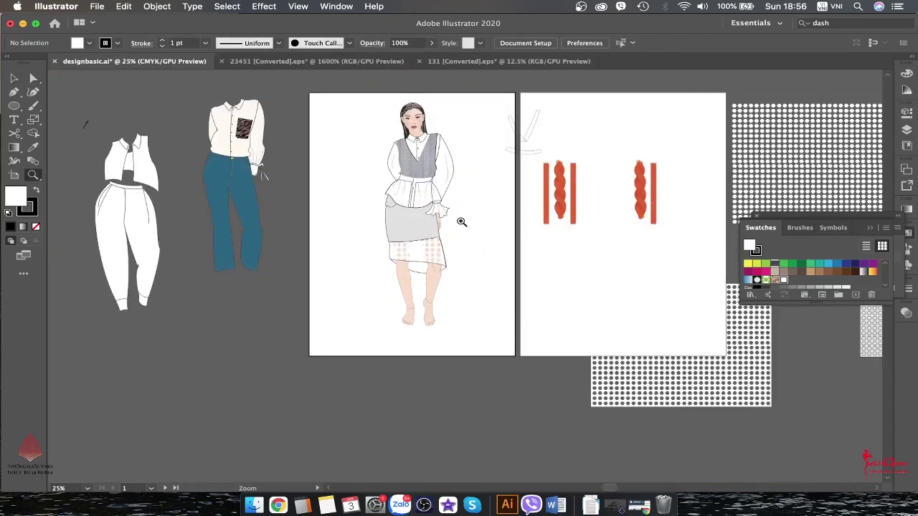
click(461, 222)
Move the orange V-shaped trim onto the vest
key(v)
drag(584, 205, 376, 252)
right_click(362, 241)
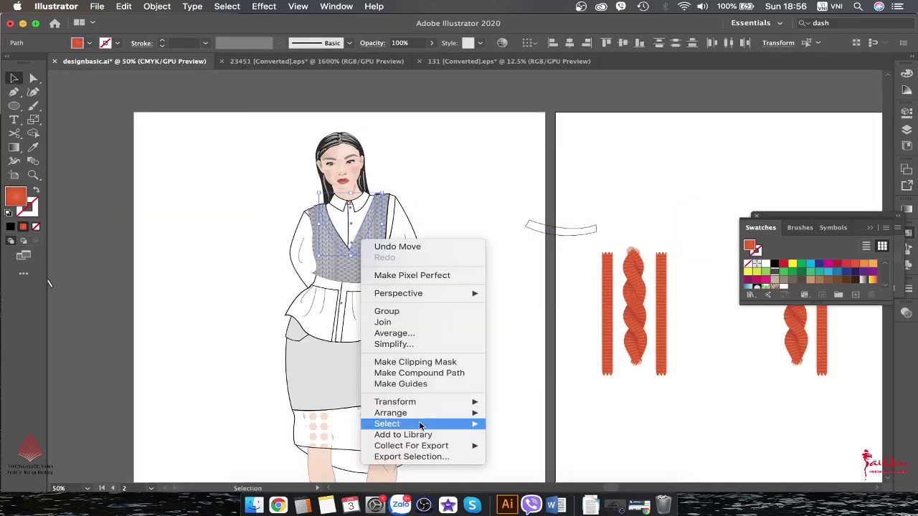
click(474, 239)
scroll(473, 239, down, 2)
scroll(447, 303, up, 2)
Move the plain vest piece aside and place the grey knit vest onto the shirt
mouse_move(380, 205)
mouse_down()
mouse_move(251, 217)
mouse_move(151, 251)
mouse_up()
scroll(308, 230, up, 2)
click(369, 301)
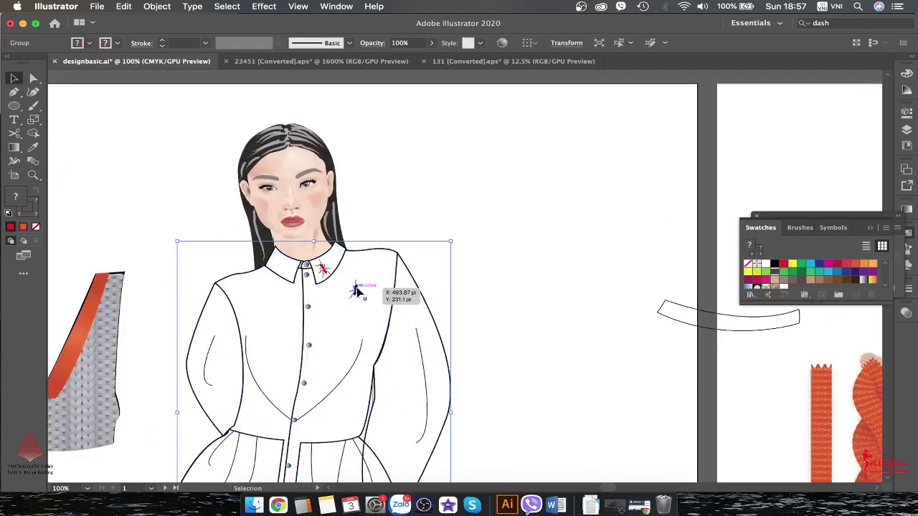
scroll(416, 211, down, 2)
drag(455, 283, 587, 273)
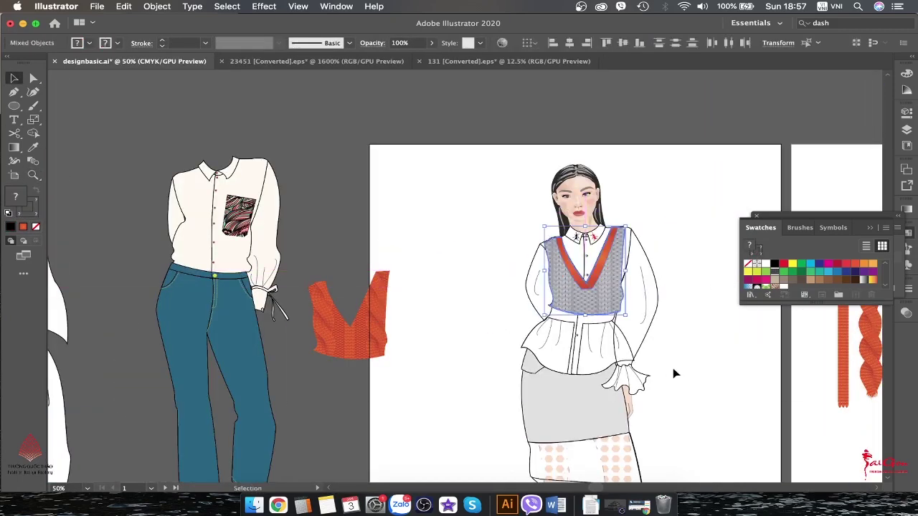
click(674, 373)
scroll(674, 373, up, 4)
Trace outlines for both ankle boots with the Pen tool and fill them black
key(p)
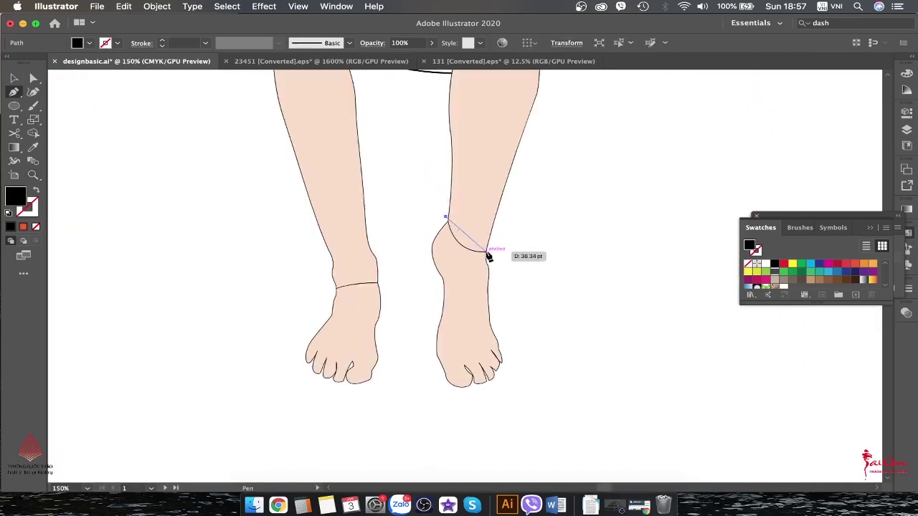
drag(488, 253, 504, 269)
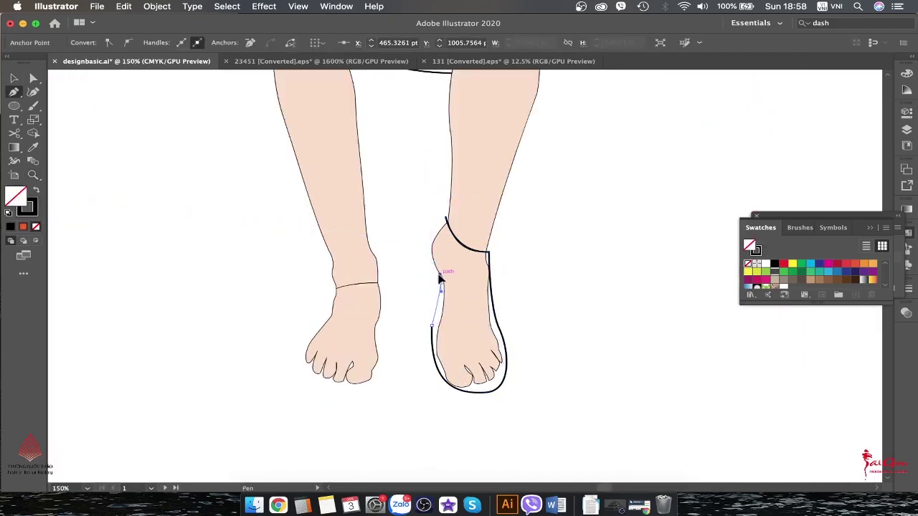
click(428, 247)
click(332, 264)
drag(373, 253, 386, 320)
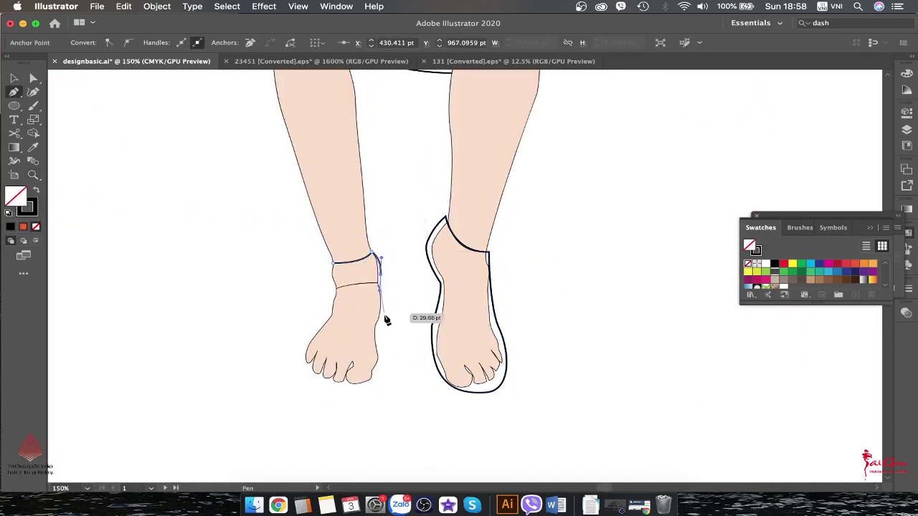
click(333, 267)
key(shift+x)
key(ctrl+equal)
Draw the heel shape on the right boot
click(511, 188)
click(485, 223)
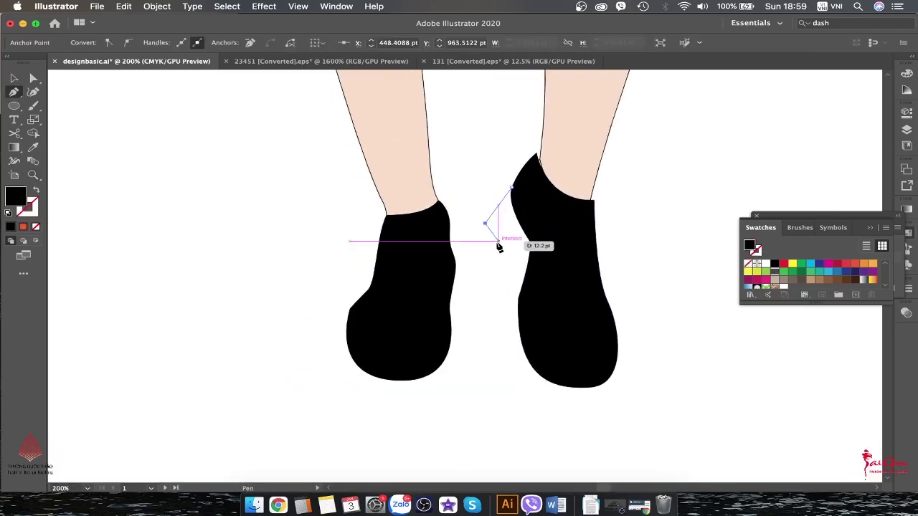
key(ctrl+z)
click(503, 203)
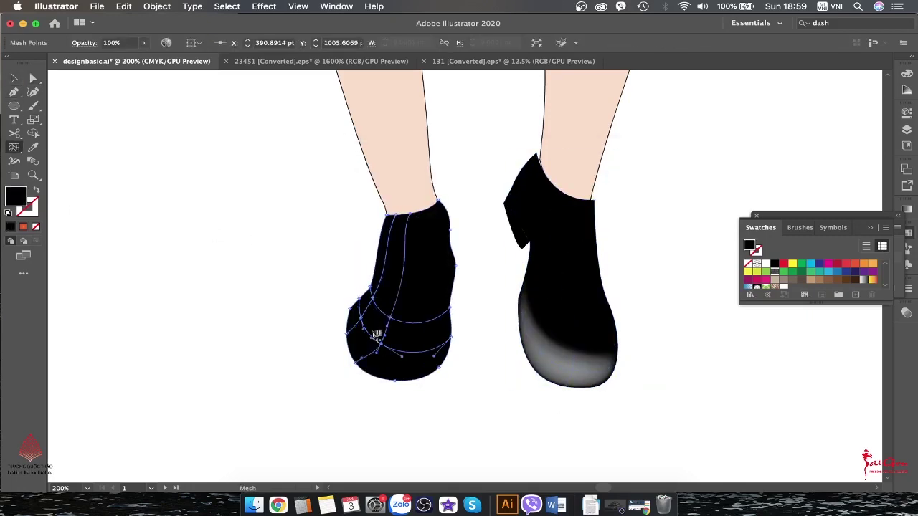
click(466, 259)
Draw 2 pt zigzag crossing laces down the left boot
key(p)
click(380, 278)
click(206, 43)
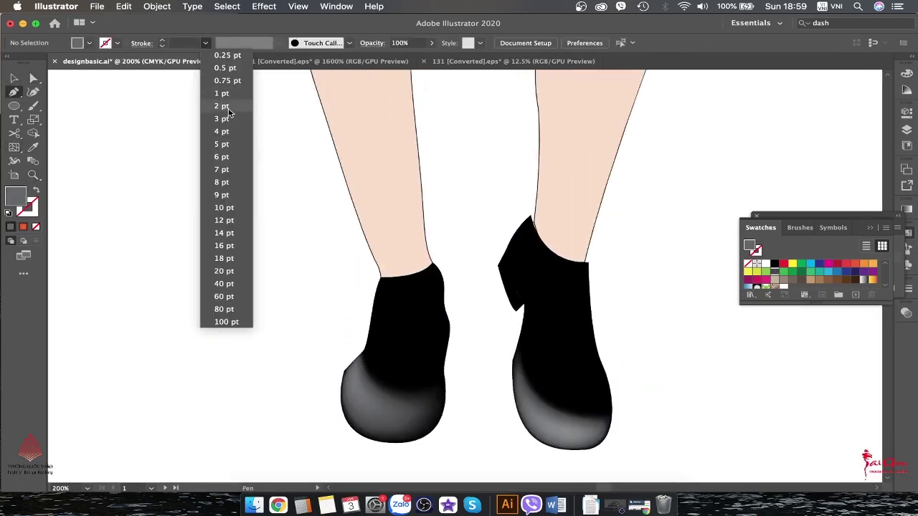
click(215, 110)
click(405, 298)
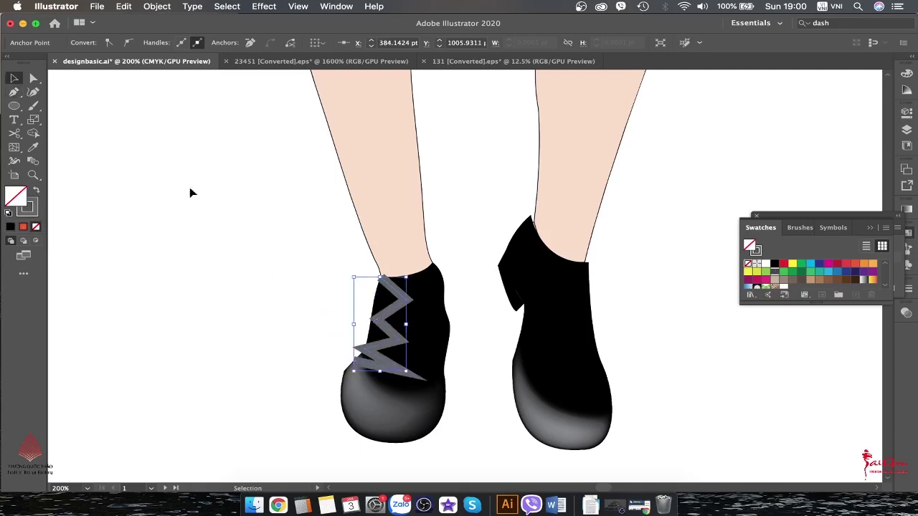
super+click(331, 332)
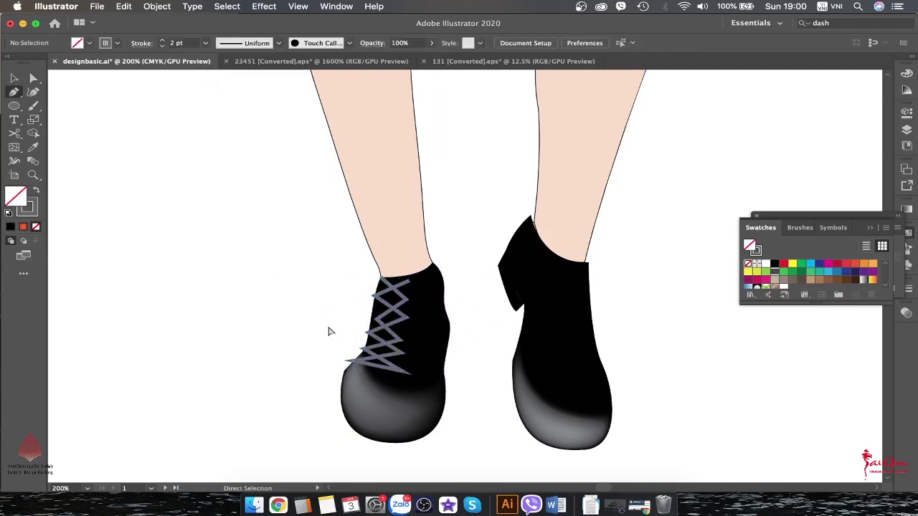
click(550, 328)
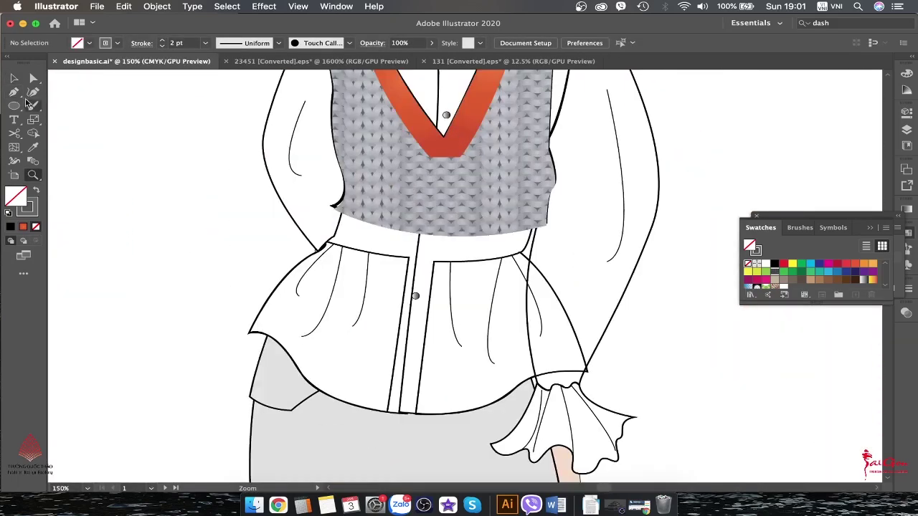
Show the Pathfinder and Stroke panels with the Dashed Line options expanded
scroll(290, 161, up, 1)
click(908, 233)
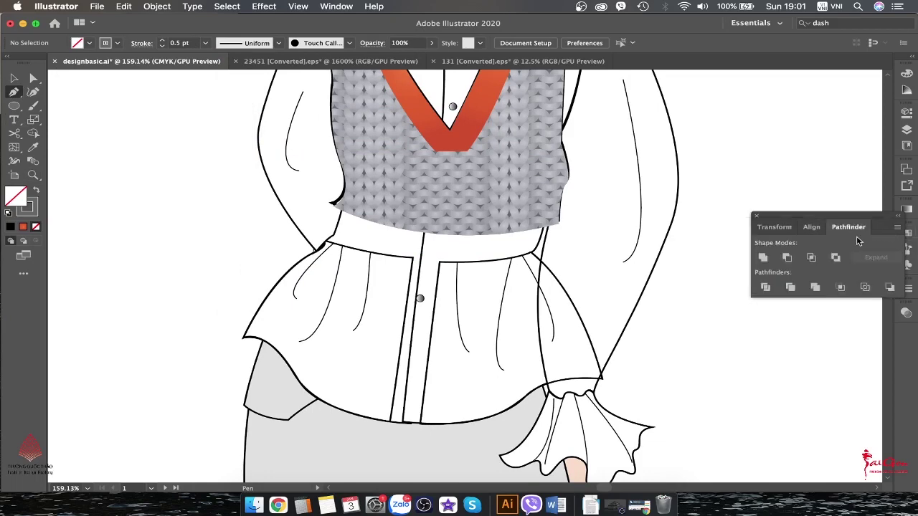
click(908, 289)
key(z)
click(361, 235)
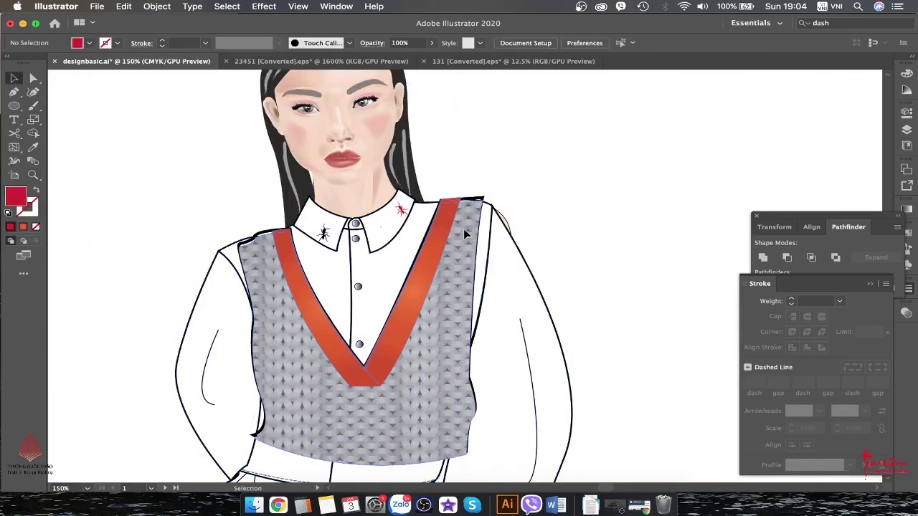
Drag the orange V trim off the vest and remove the leftover orange braid and strip
click(467, 234)
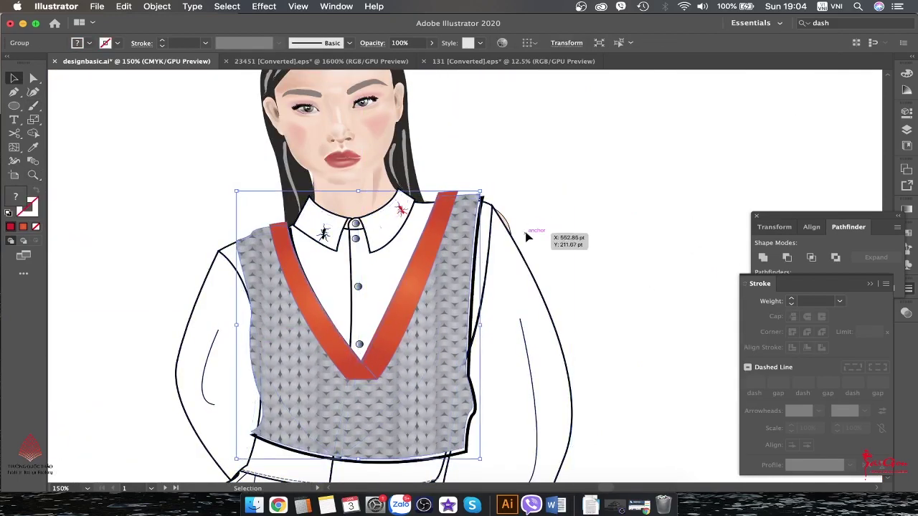
key(ctrl+shift+a)
key(ctrl+minus)
key(ctrl+minus)
key(ctrl+minus)
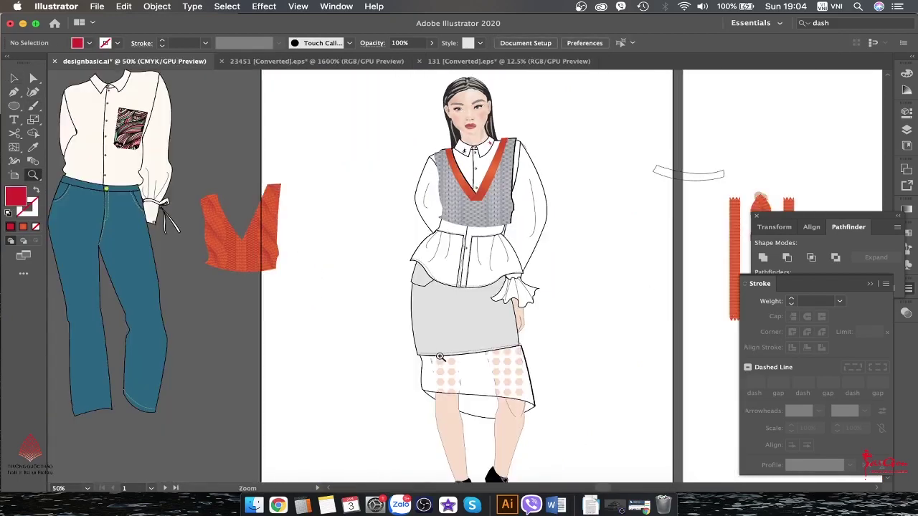
drag(228, 225, 632, 188)
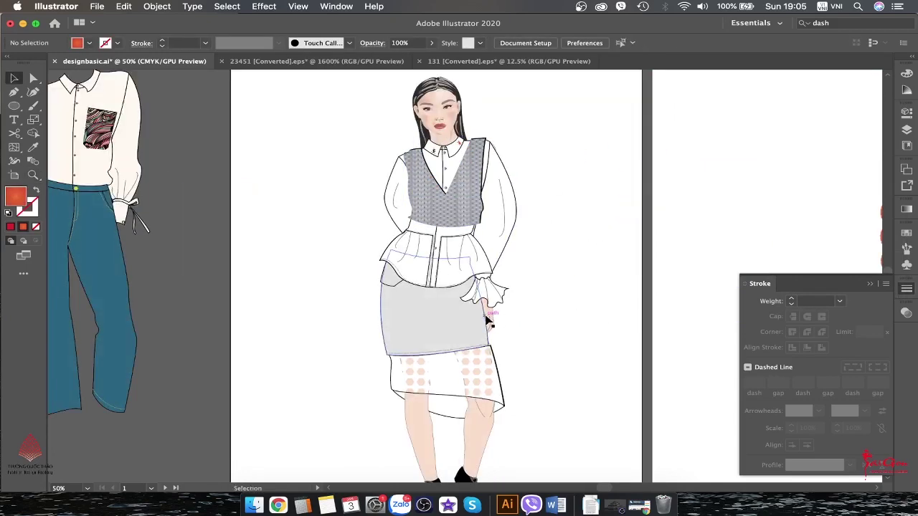
key(z)
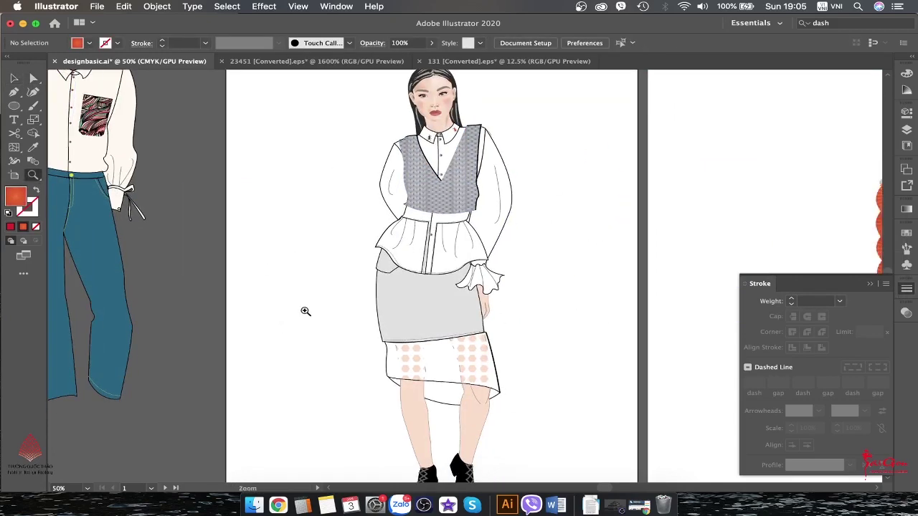
alt+click(303, 311)
click(427, 324)
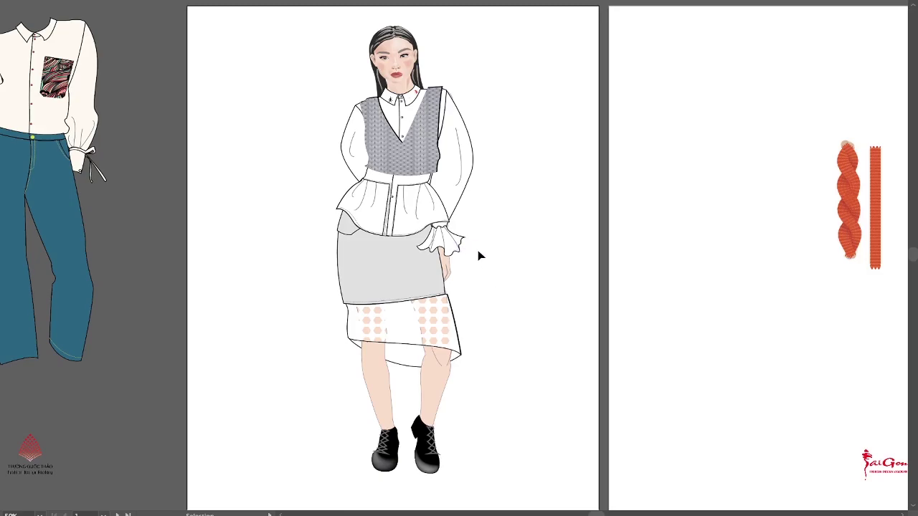
key(ctrl+z)
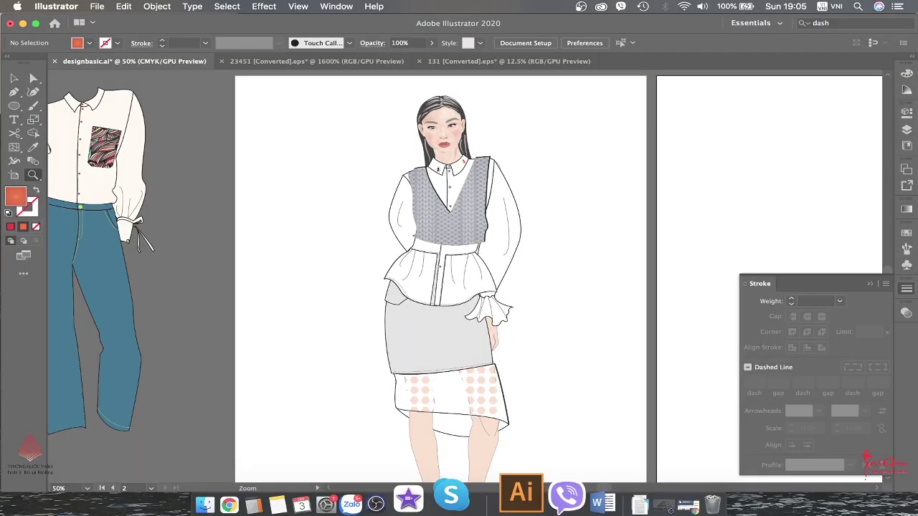